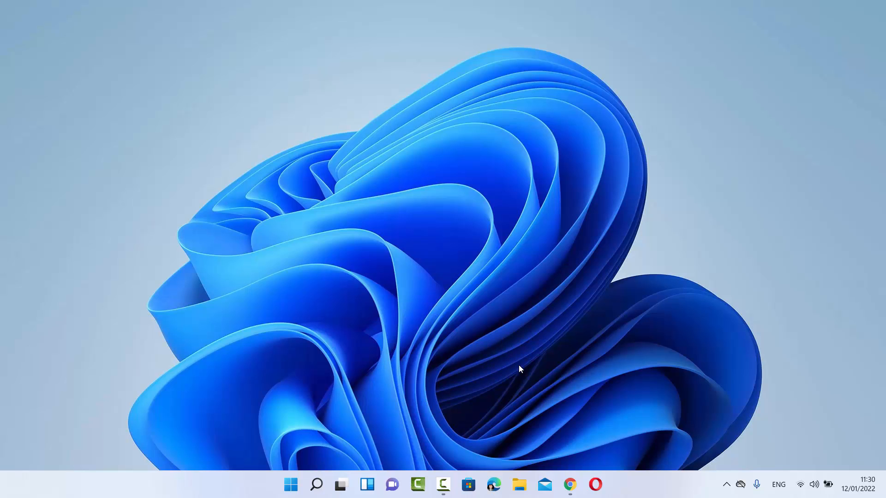
Step: Return to the Google results for scrcpy and open the Genymobile/scrcpy repository on github.com
click(570, 484)
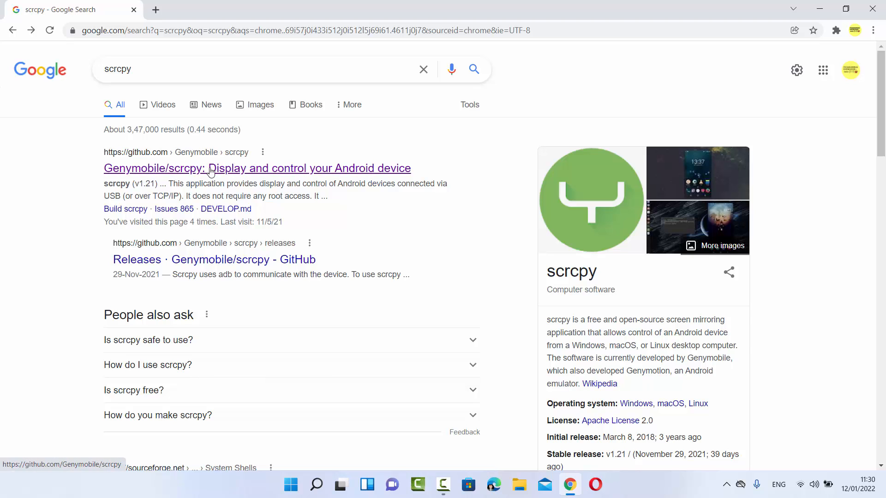
click(235, 172)
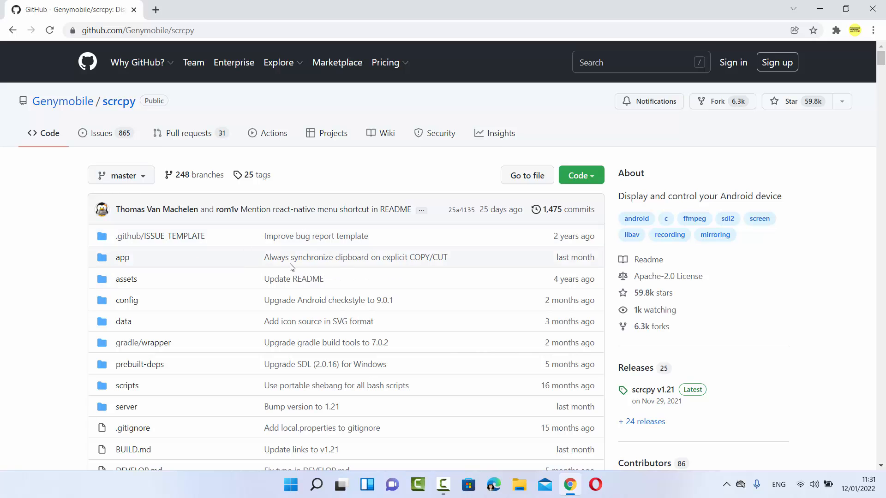
Step: Scroll the README to Get the app and download scrcpy-win64-v1.21.zip for Windows
scroll(357, 258, down, 1)
scroll(357, 258, down, 10)
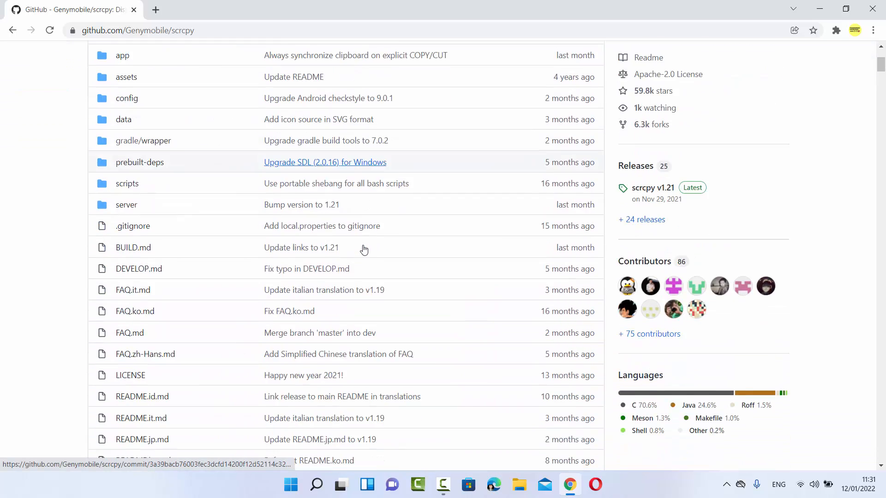
scroll(364, 249, down, 6)
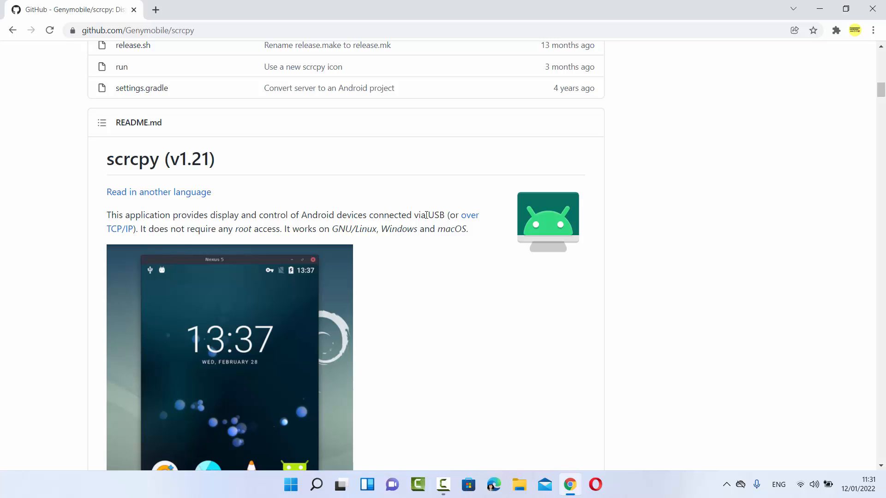
scroll(425, 238, down, 5)
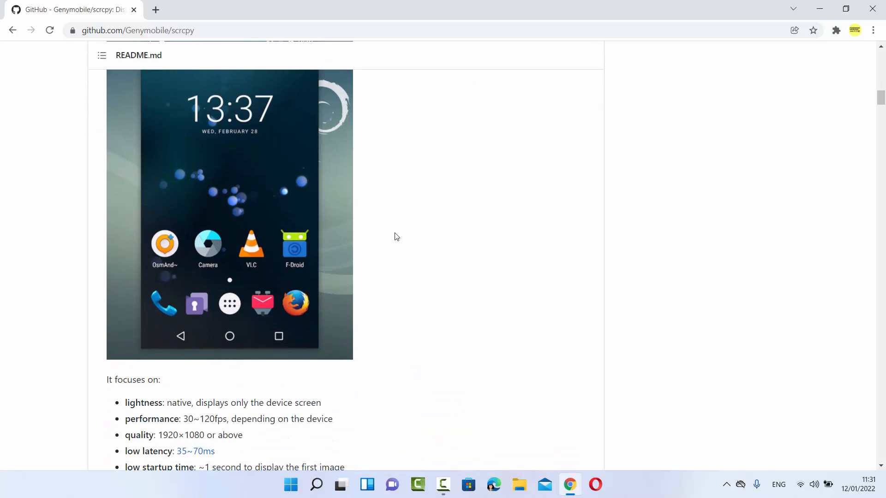
scroll(396, 237, down, 11)
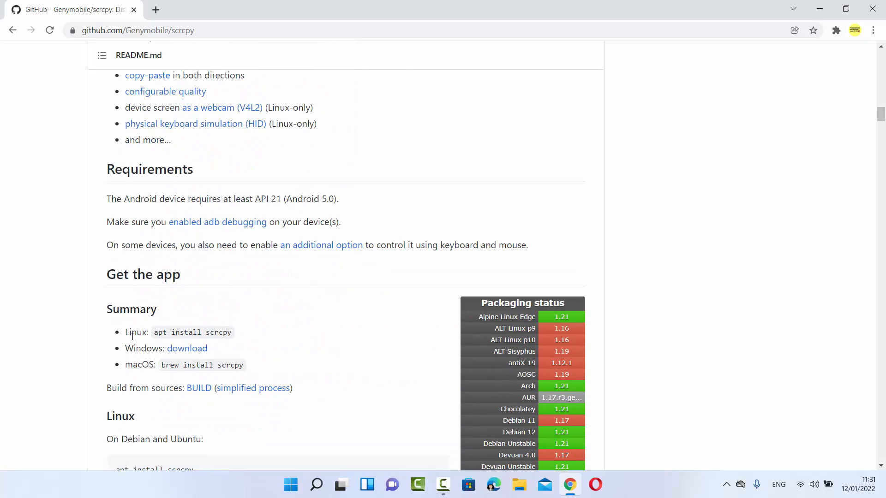
click(185, 351)
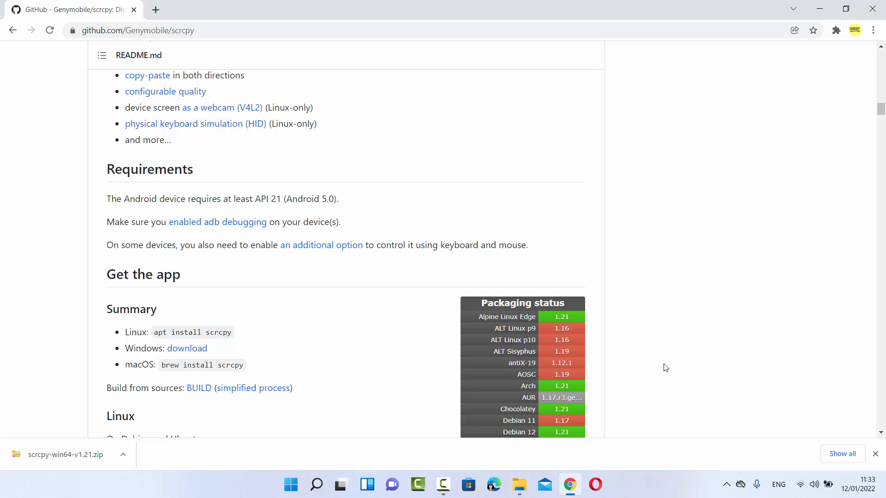
Step: Cut scrcpy-win64-v1.21.zip from Downloads and go to the Windows (C:) drive
click(519, 484)
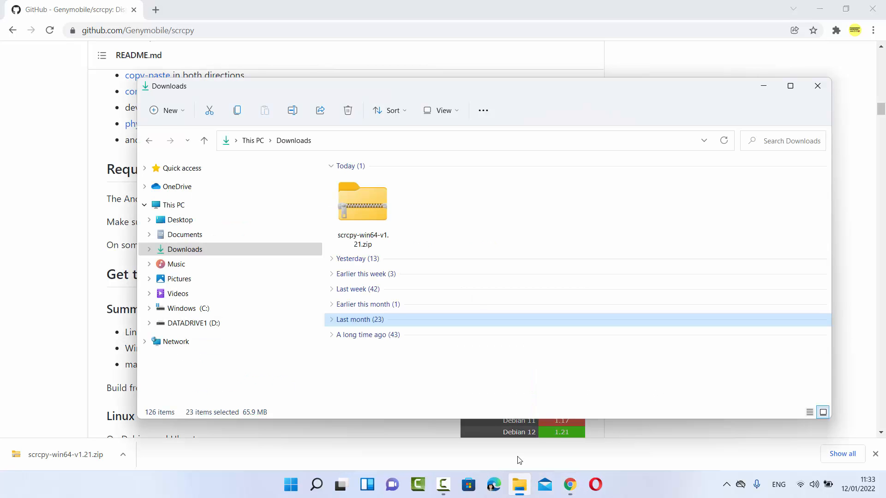
click(367, 211)
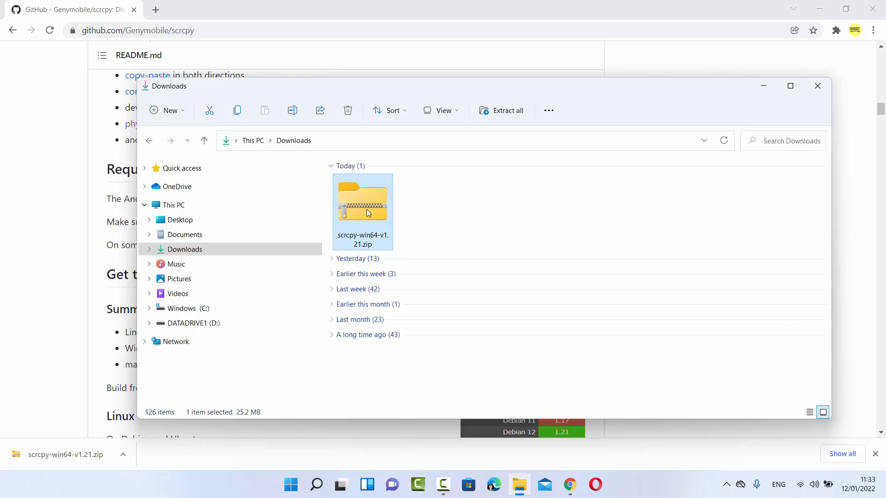
key(ctrl+x)
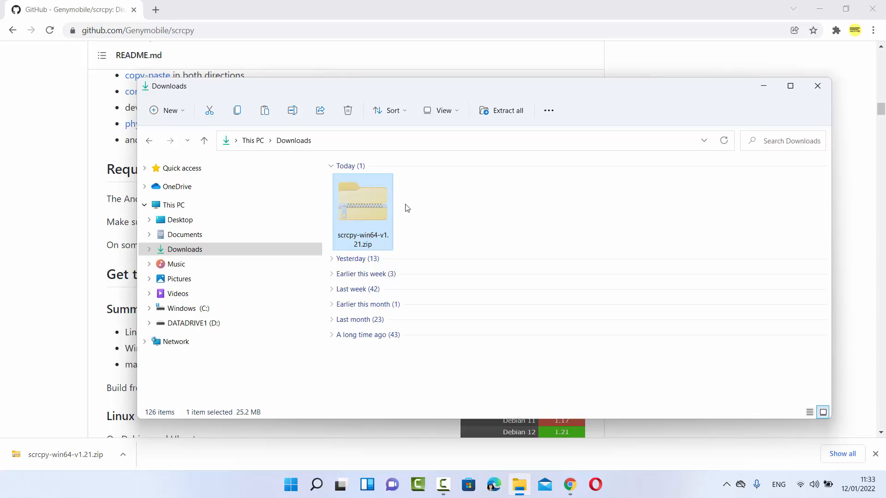
click(215, 311)
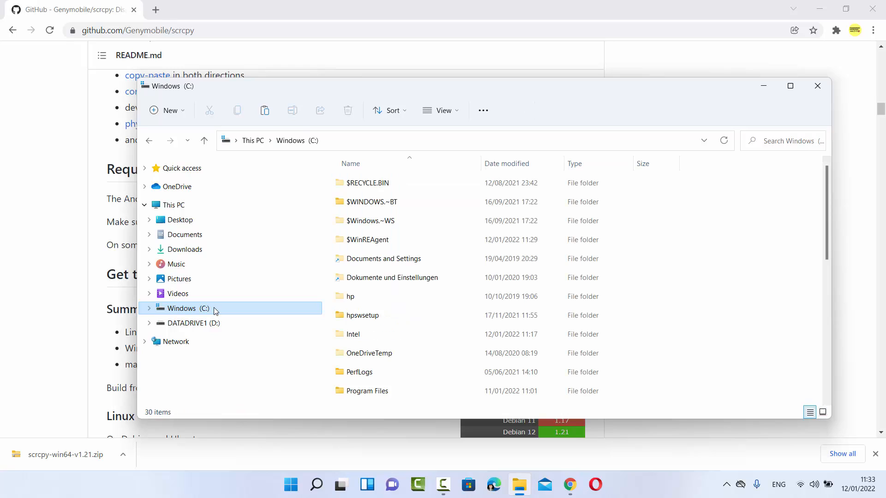
Step: Create a new folder named scrcpy at the root of the C: drive
click(180, 115)
click(176, 134)
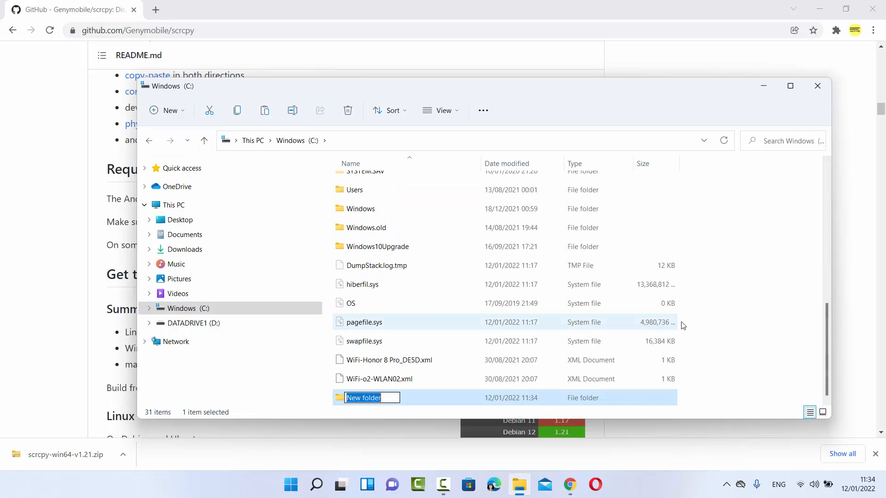
key(BackSpace)
key(alt+shift)
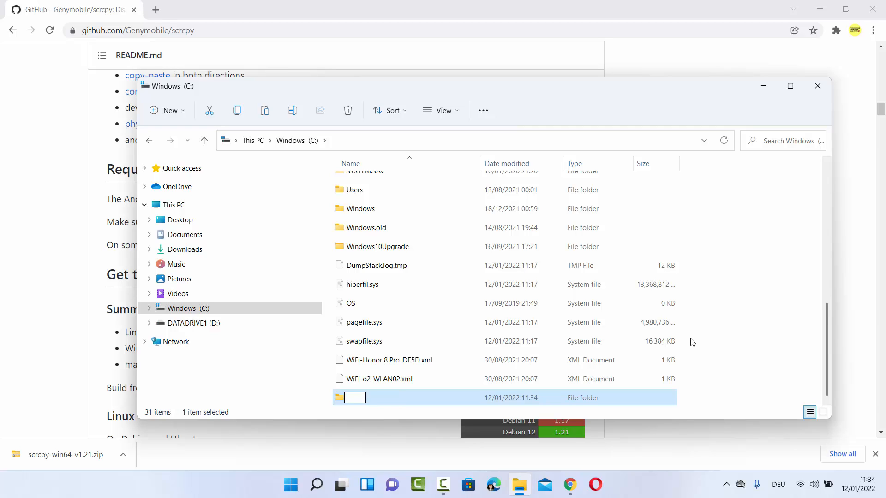
text(scrcpy)
key(Return)
Step: Paste the scrcpy-win64-v1.21.zip into the new scrcpy folder
double_click(378, 398)
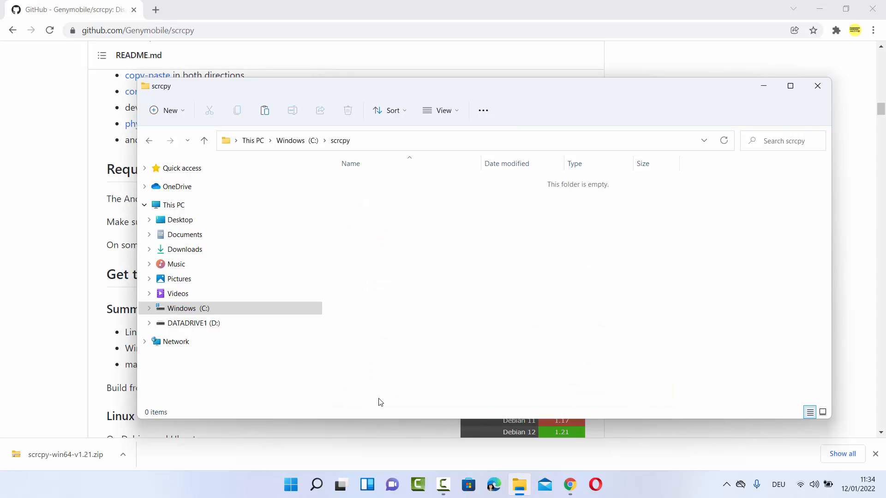
key(ctrl+v)
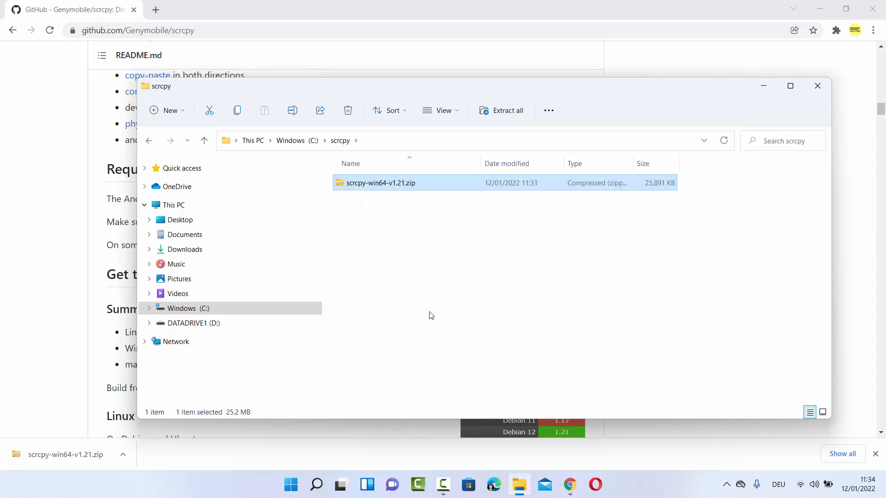
click(444, 263)
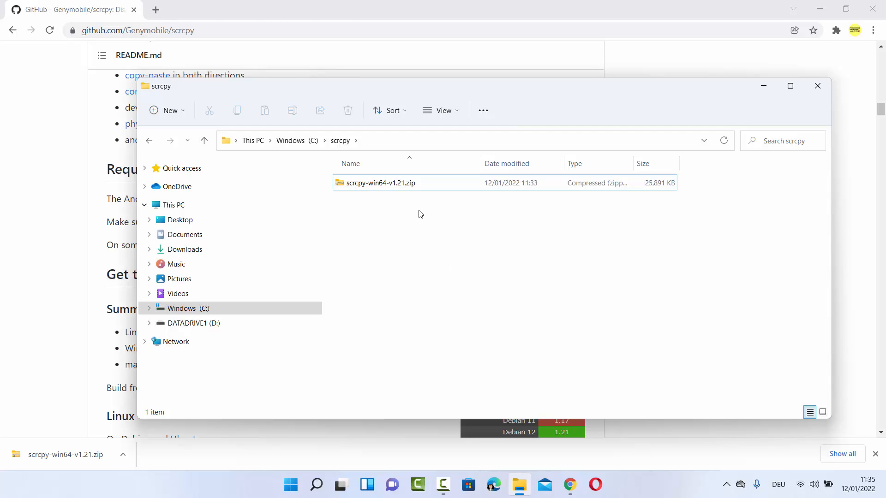
Step: Extract All the zip, trimming the destination path to C:\scrcpy\ so no subfolder is made
right_click(406, 185)
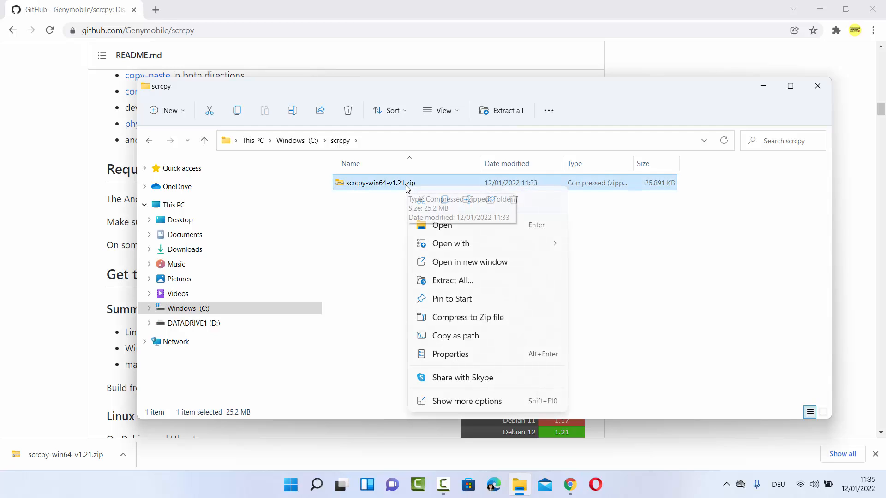
click(447, 281)
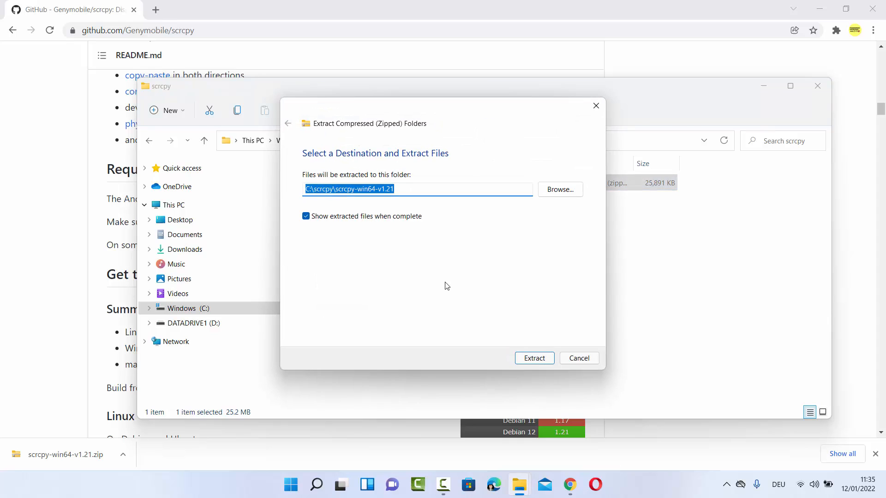
click(355, 190)
drag(335, 190, 437, 190)
key(BackSpace)
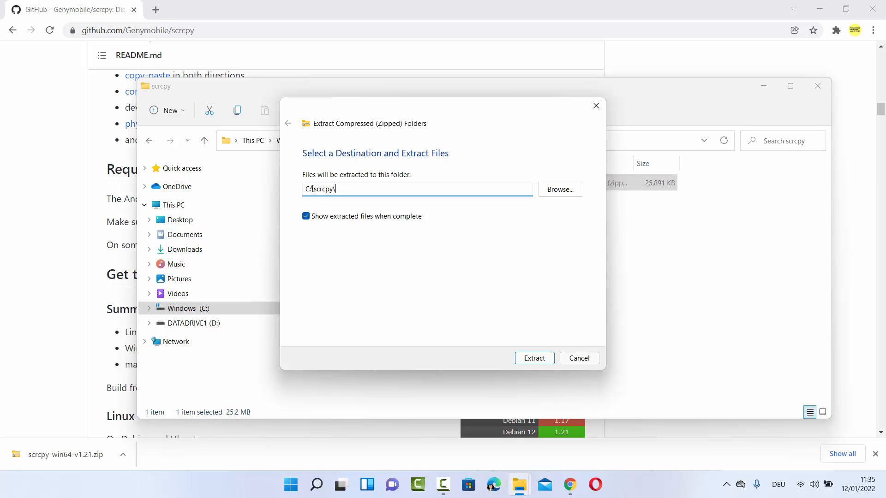
click(529, 363)
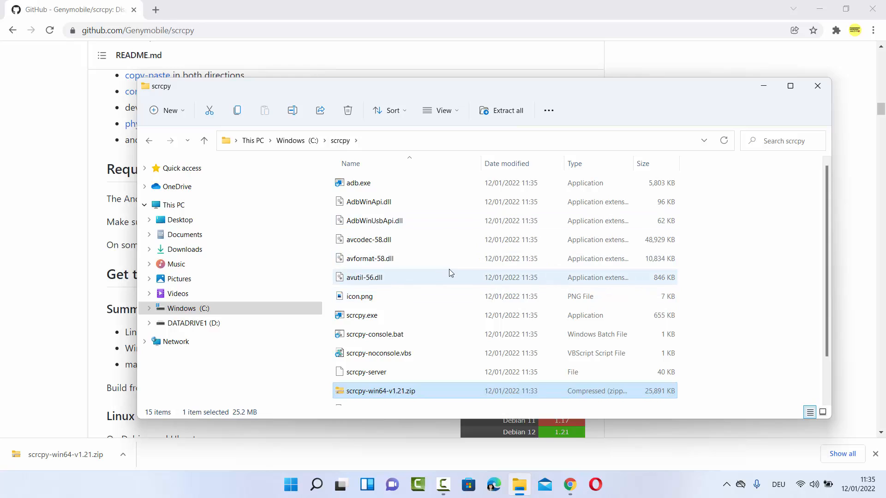
Step: Scroll through the extracted files, minimize Chrome, and select scrcpy.exe
scroll(449, 272, down, 1)
scroll(450, 275, up, 1)
scroll(450, 278, down, 1)
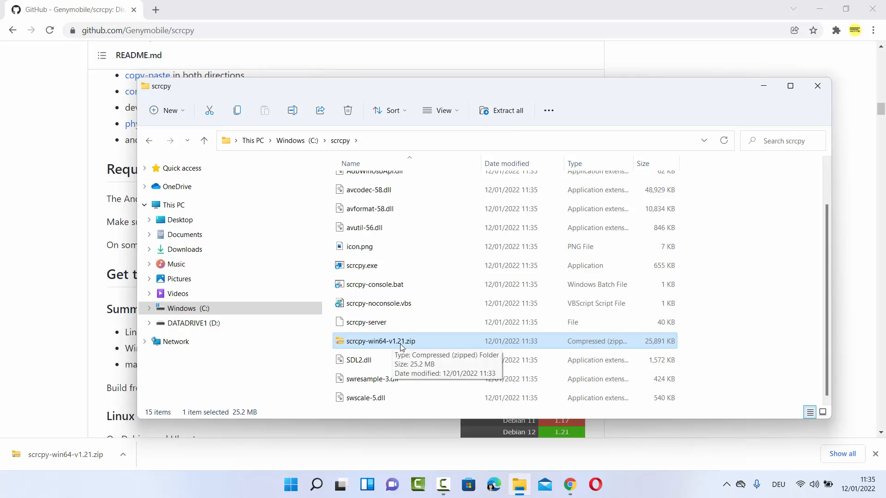
click(818, 9)
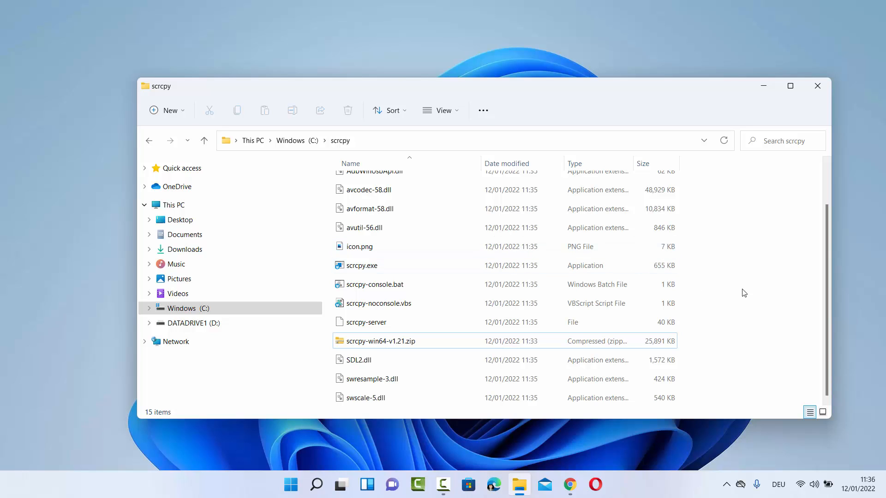
mouse_move(359, 271)
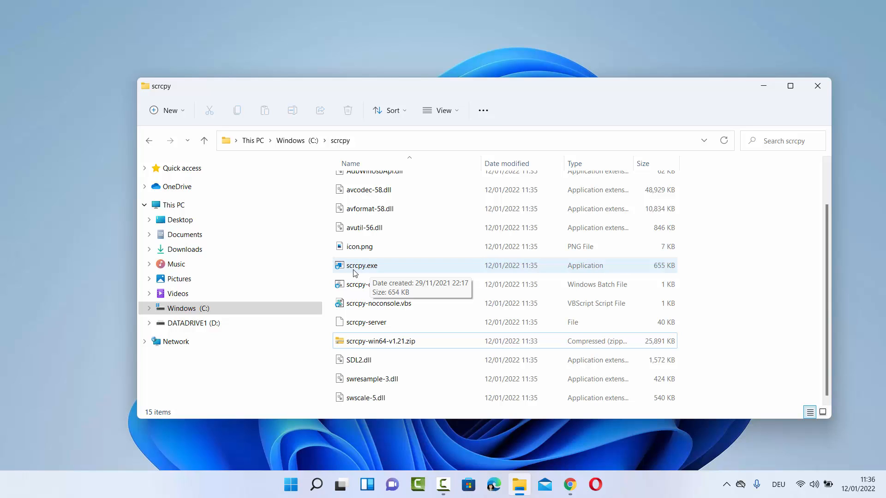
click(362, 273)
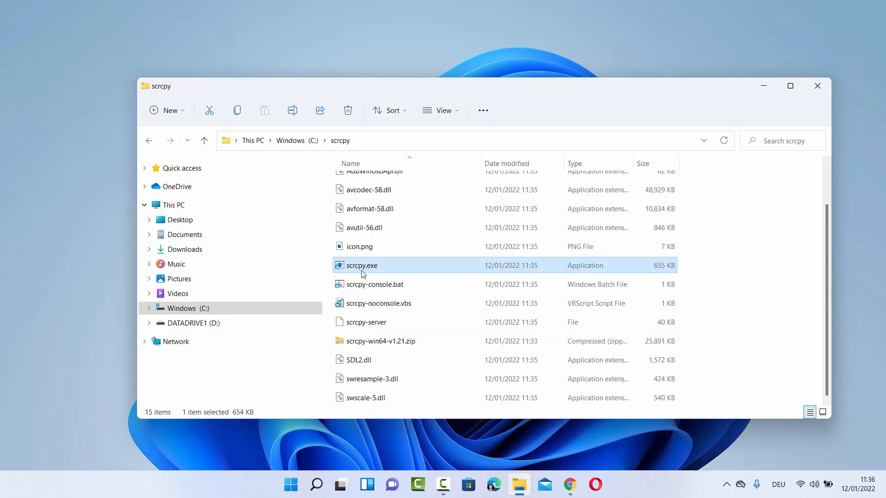
mouse_move(382, 268)
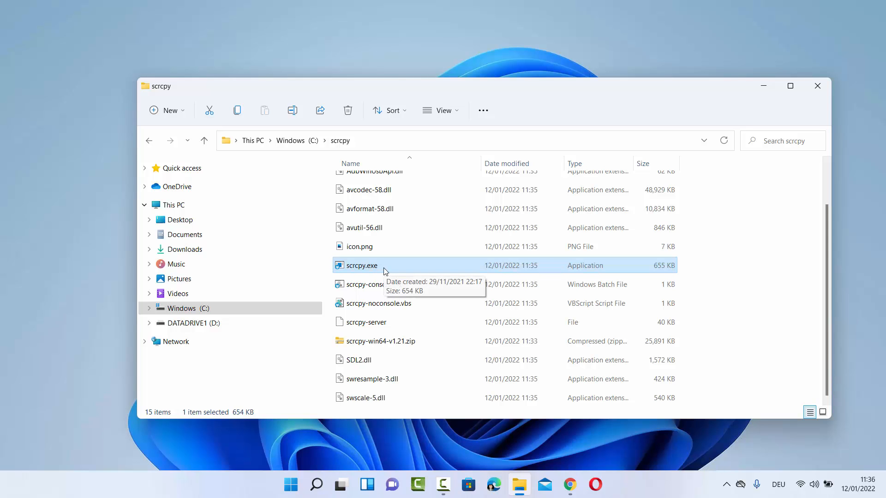
Step: Back in the scrcpy README, scroll to the Run section and highlight the scrcpy command
click(570, 485)
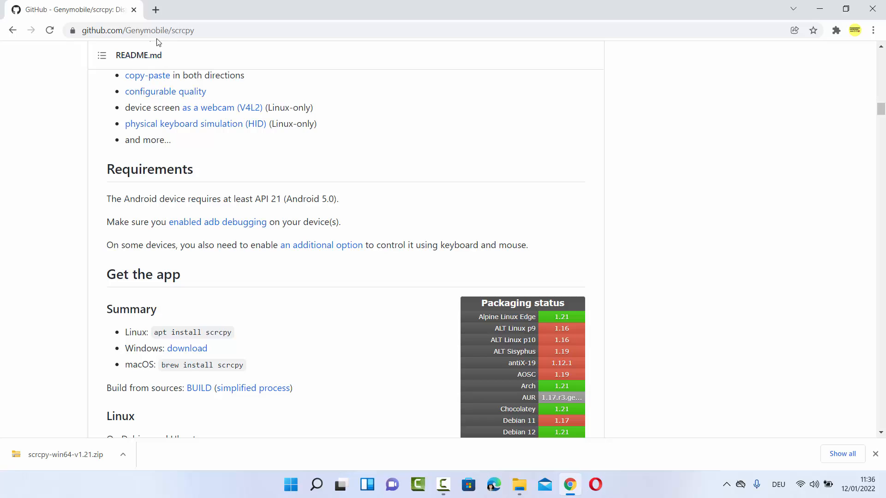
scroll(341, 173, down, 7)
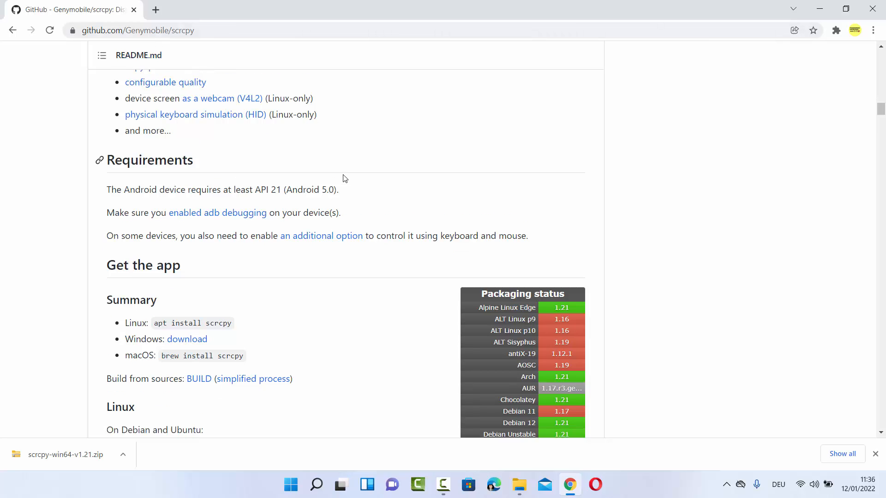
scroll(347, 185, down, 7)
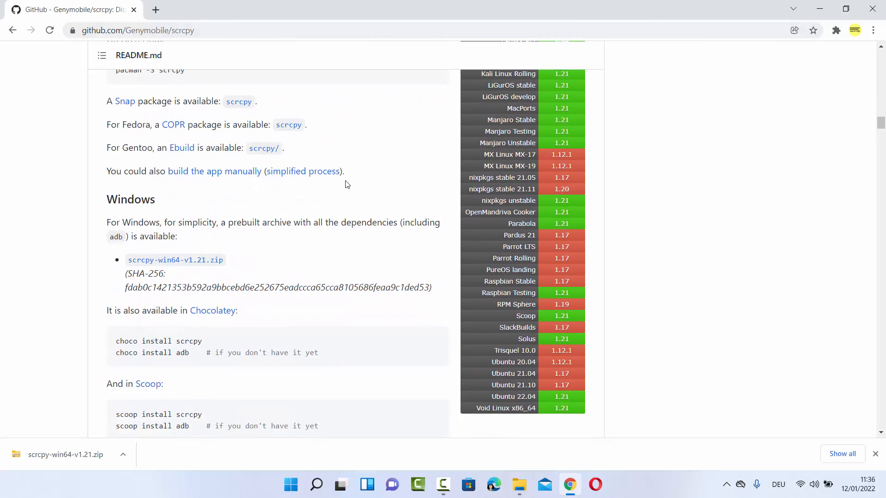
scroll(347, 184, down, 6)
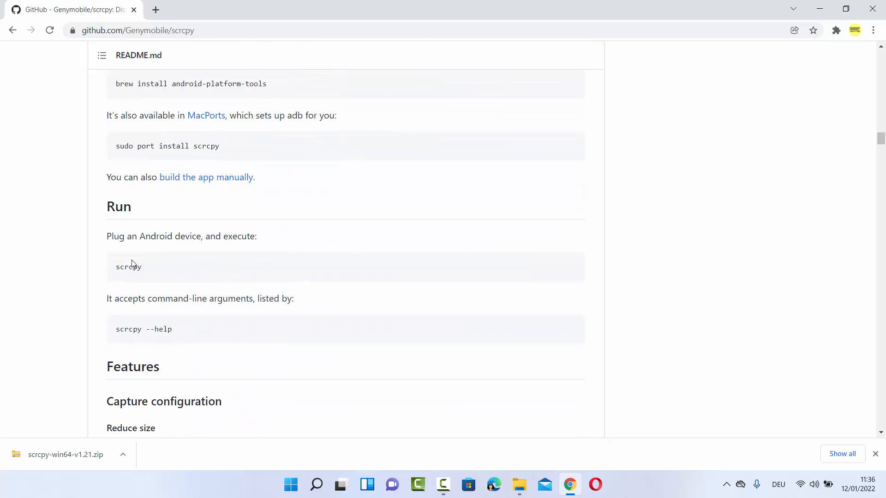
double_click(129, 267)
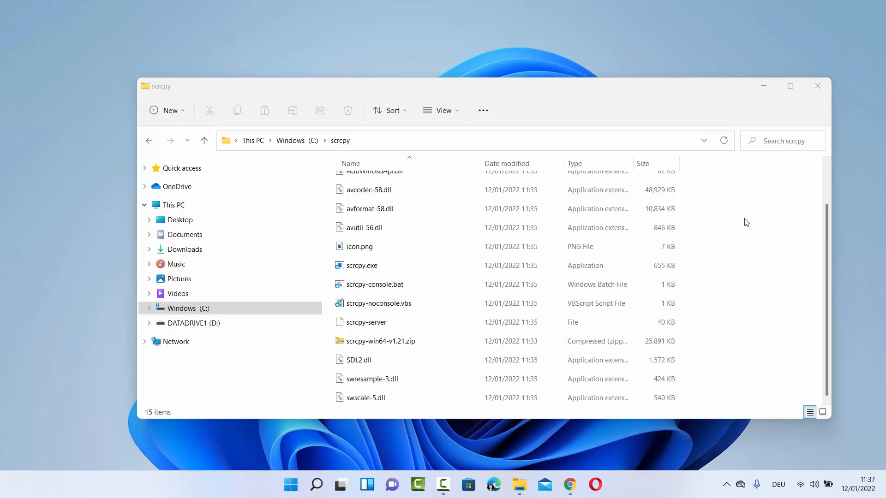
Step: Check the scrcpy folder path and context menu, with a brief 'calculatormd' Windows search
click(583, 139)
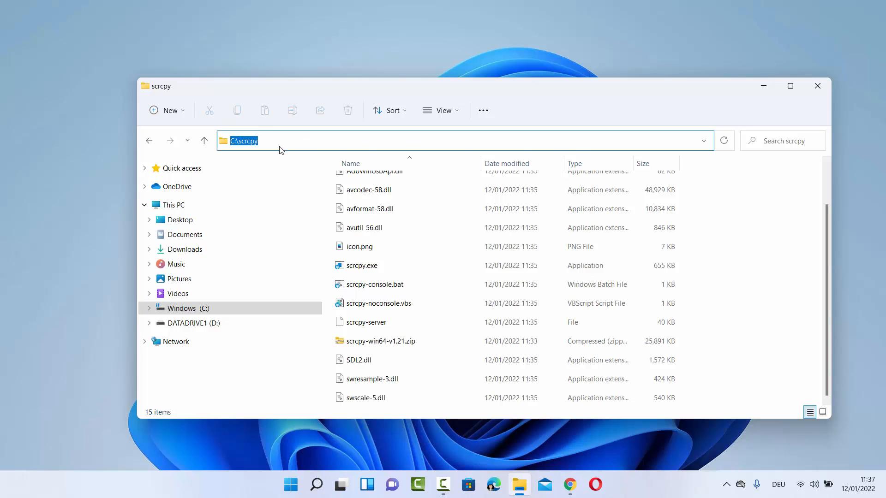
click(748, 273)
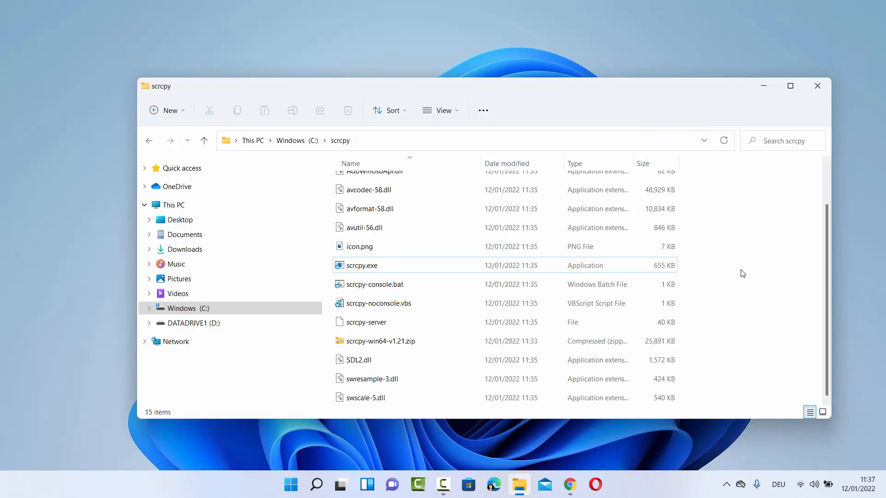
right_click(739, 272)
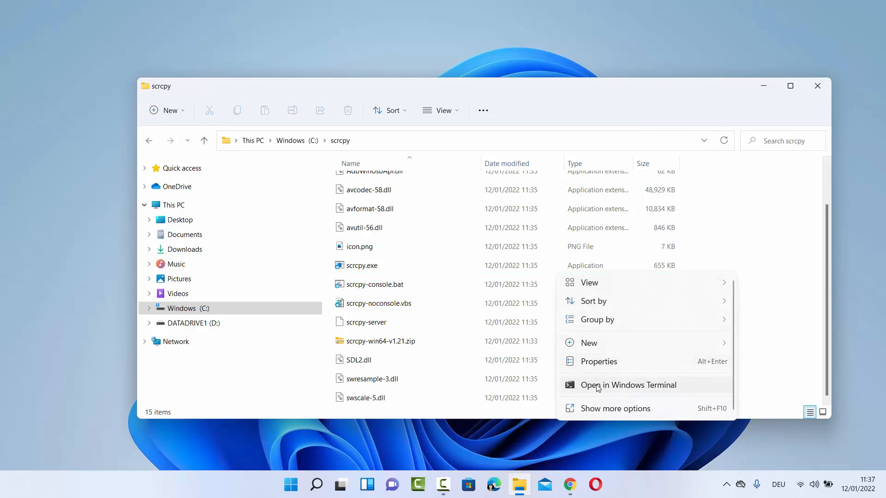
right_click(775, 237)
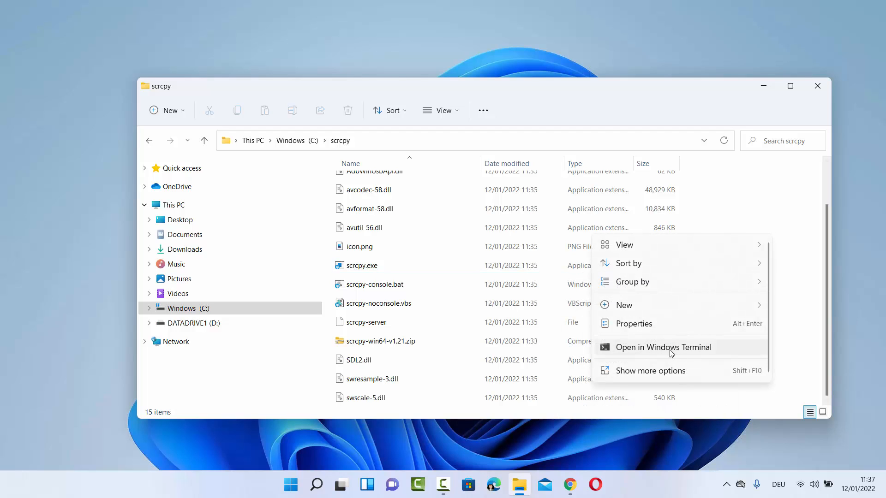
click(320, 485)
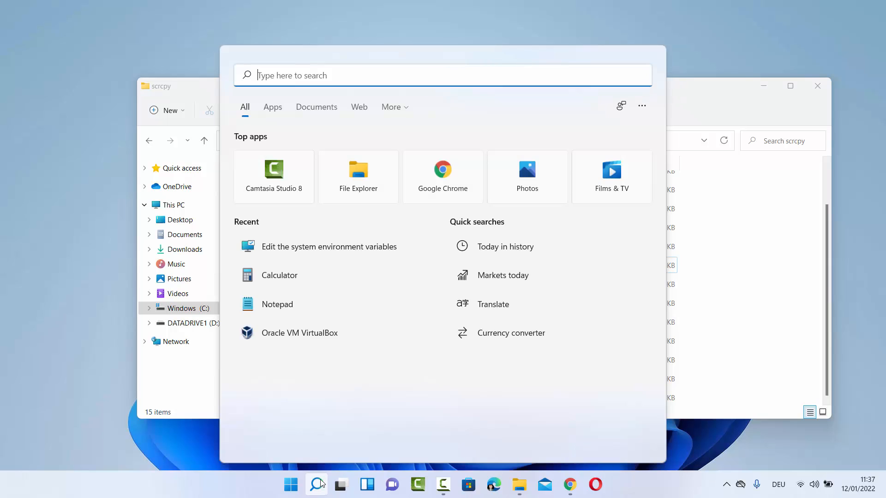
text(calculator)
text(md)
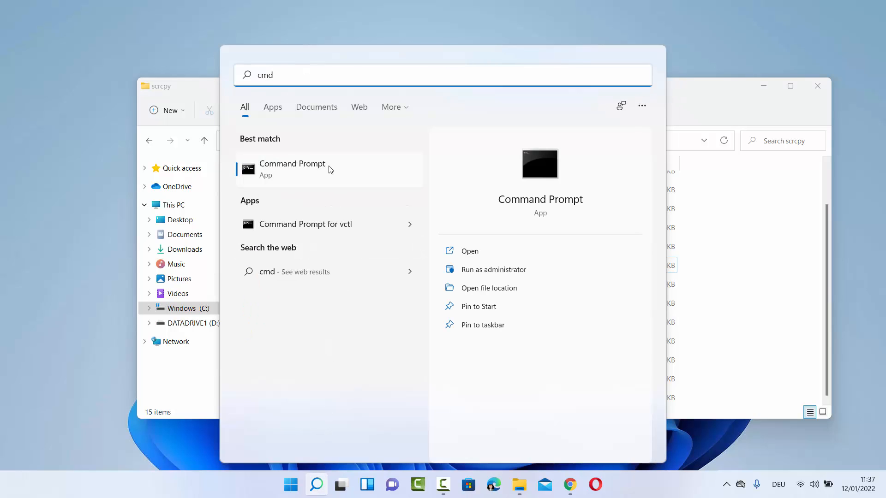
click(784, 296)
Step: Open Windows Terminal from the C:\scrcpy folder's context menu
click(518, 137)
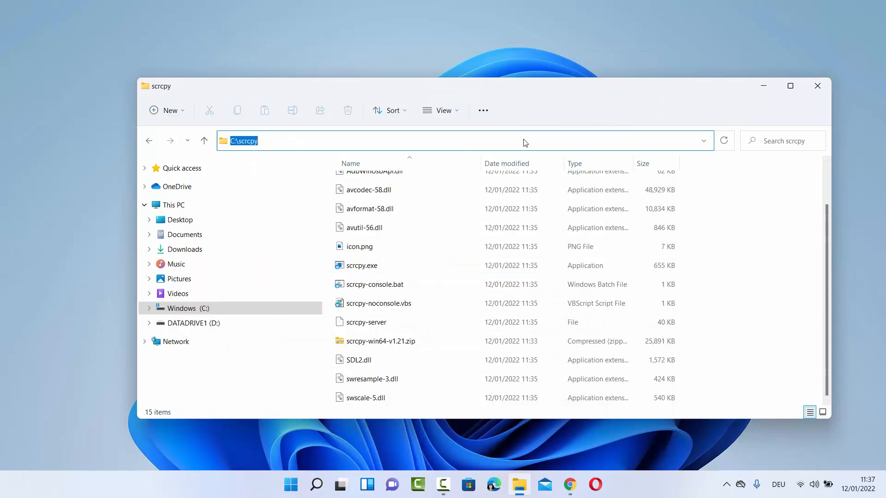
click(763, 294)
right_click(763, 294)
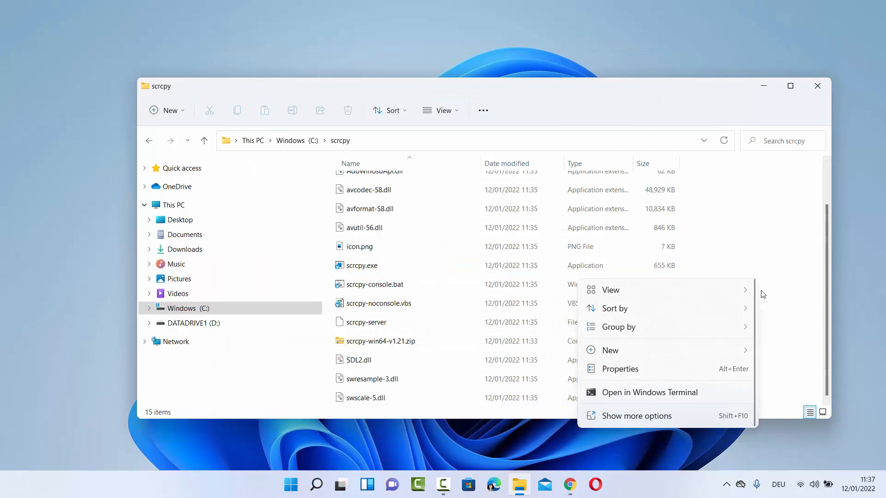
click(628, 393)
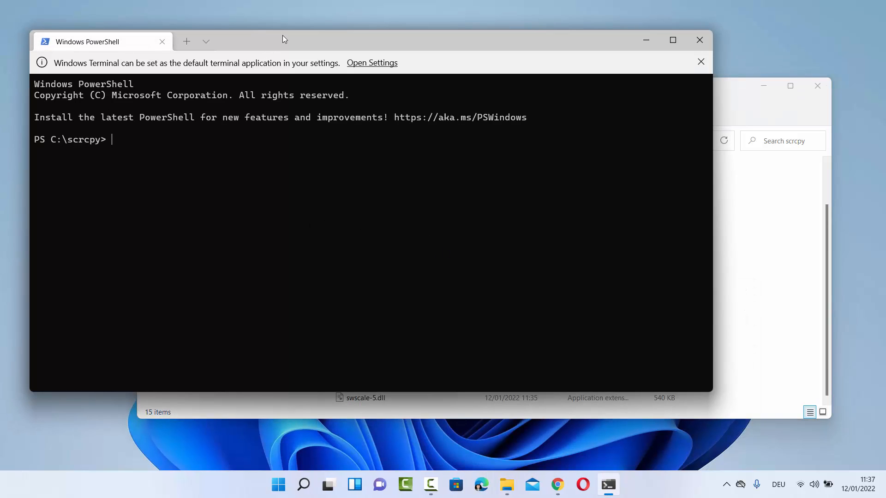
Step: Reposition the terminal window and tab-complete scrcp to .\scrcpy.exe at the prompt
drag(283, 35, 395, 67)
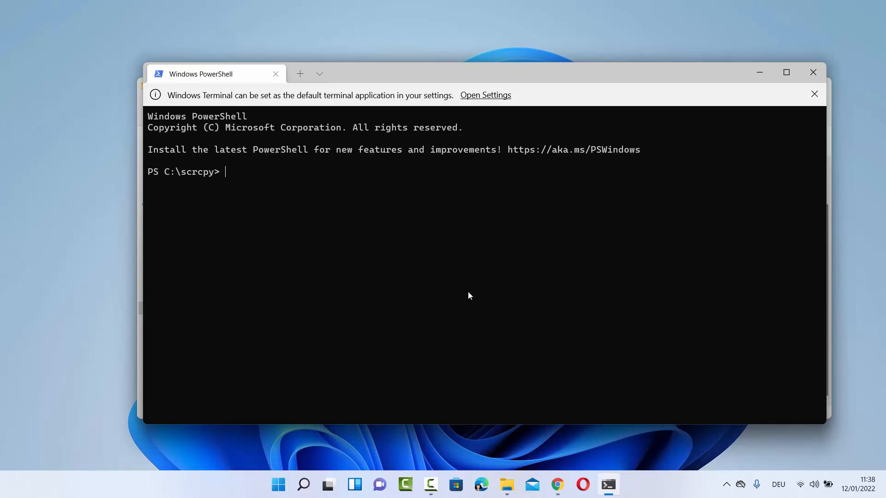
drag(517, 70, 485, 66)
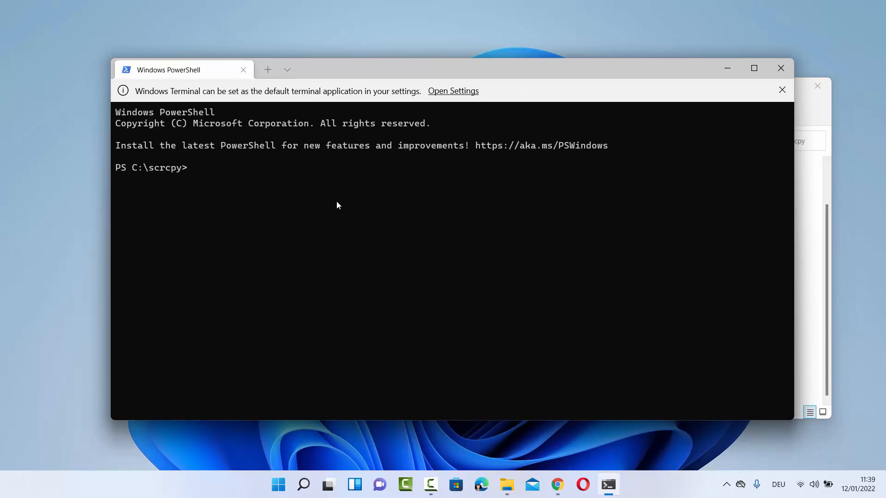
text(scrcp)
key(Tab)
Step: Run scrcpy.exe to mirror the Redmi 6A, toggle its notification shade, then stop with Ctrl+C
key(Return)
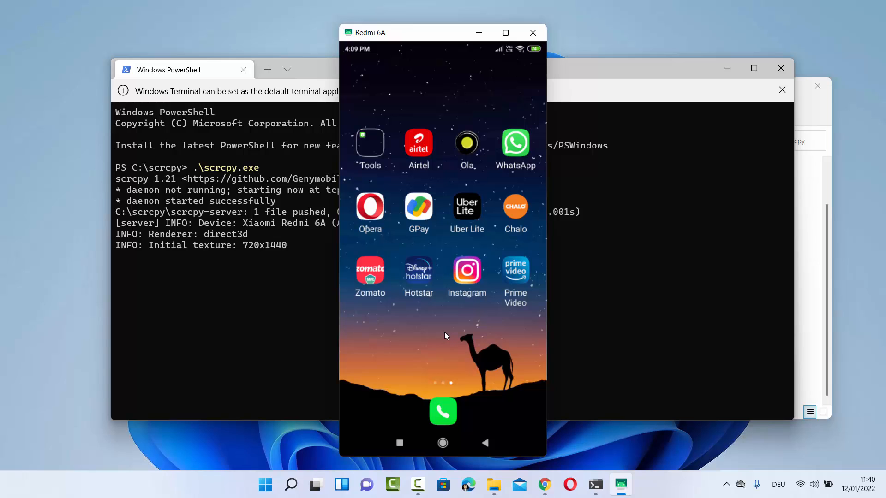
key(alt+n)
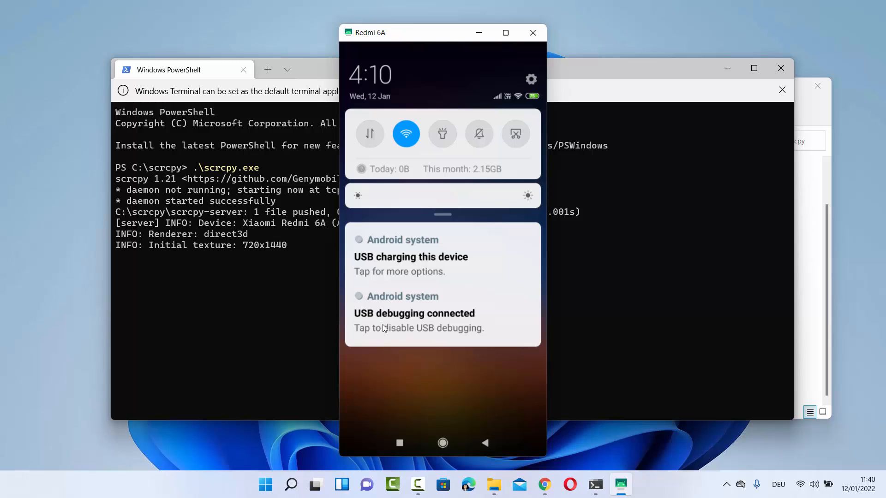
click(416, 375)
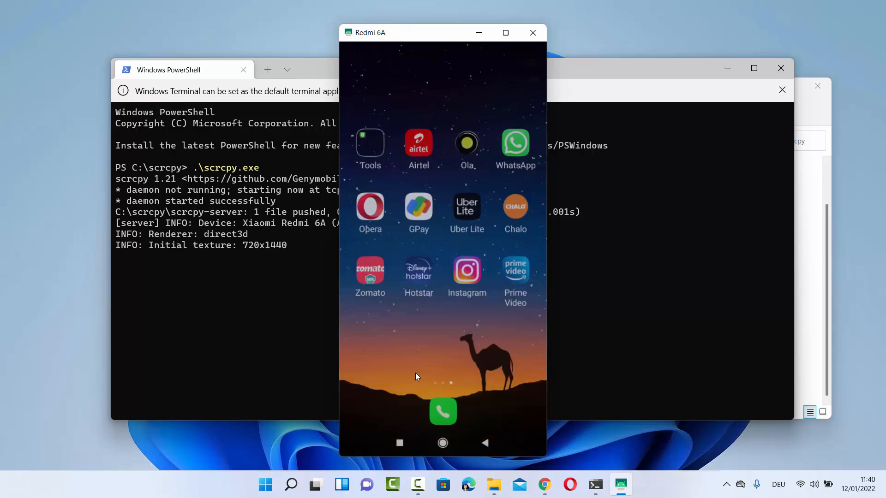
click(294, 321)
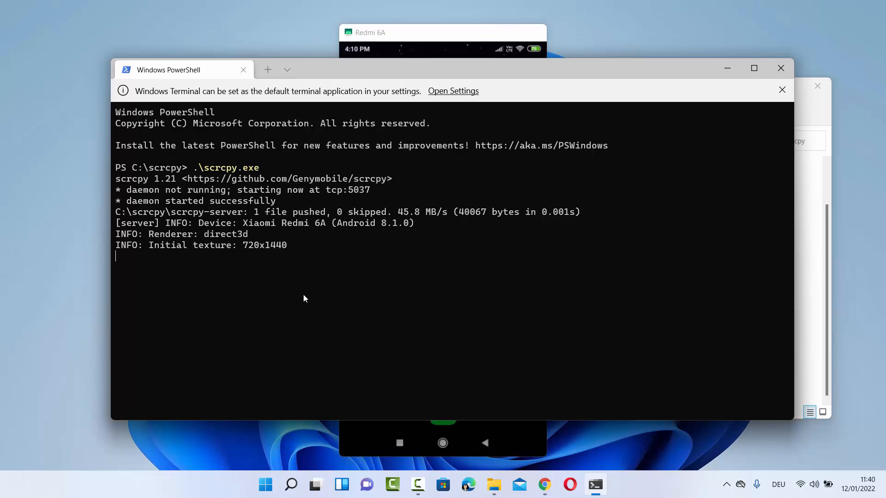
key(ctrl+c)
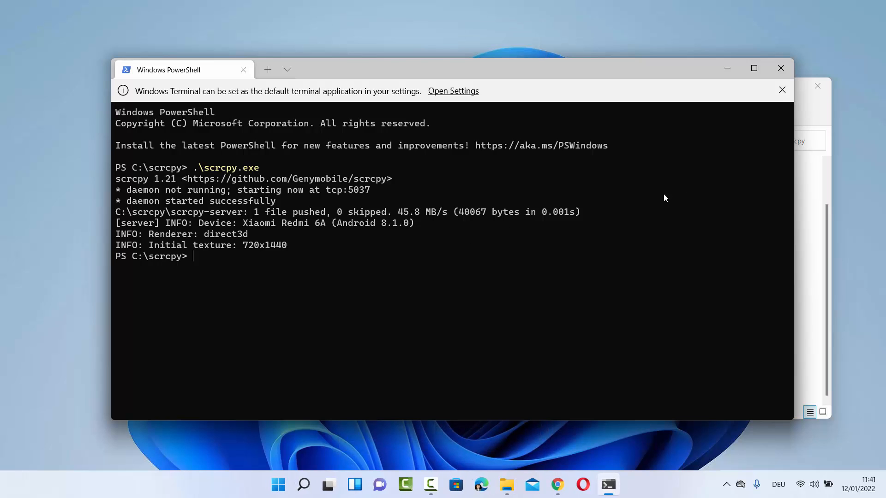
Step: Close PowerShell, open Command Prompt and change into the C:\scrcpy folder
click(781, 74)
click(507, 142)
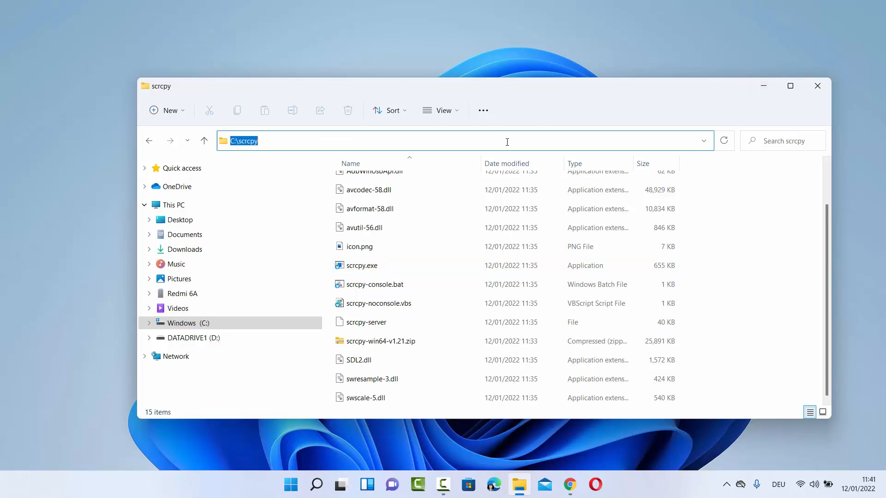
click(316, 483)
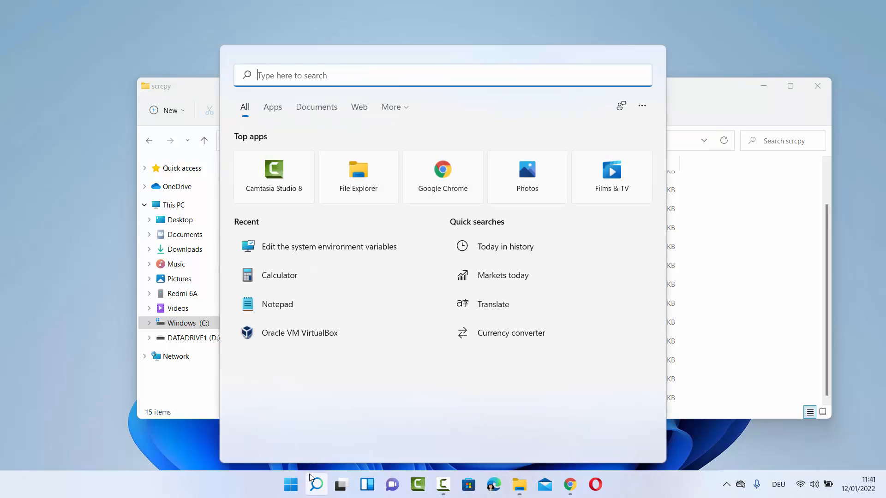
text(cmd)
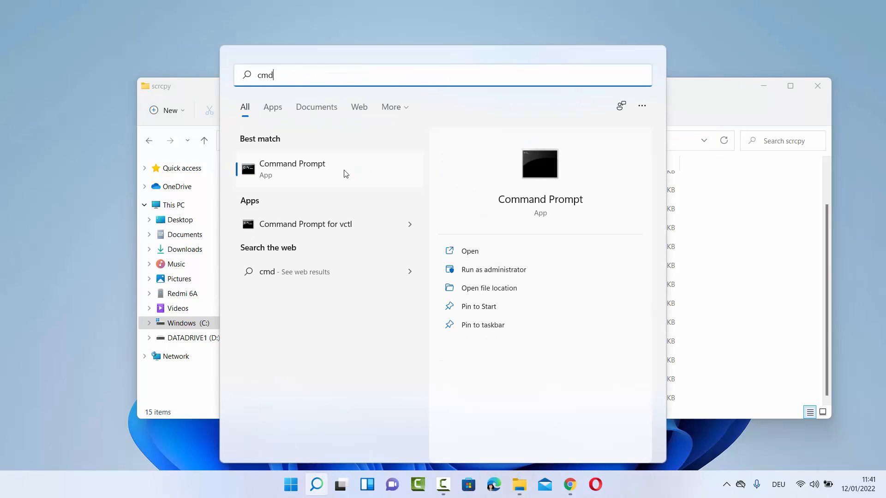
click(343, 170)
text(cd)
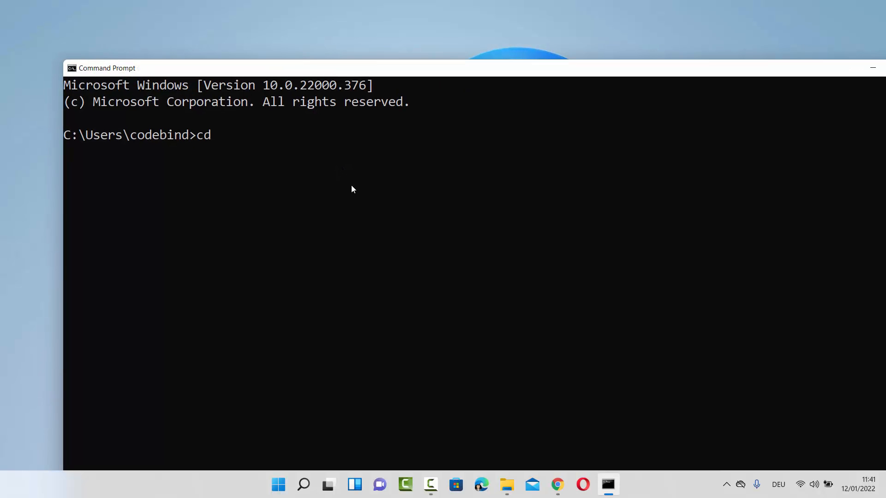
text( C:\scrcpy)
key(Return)
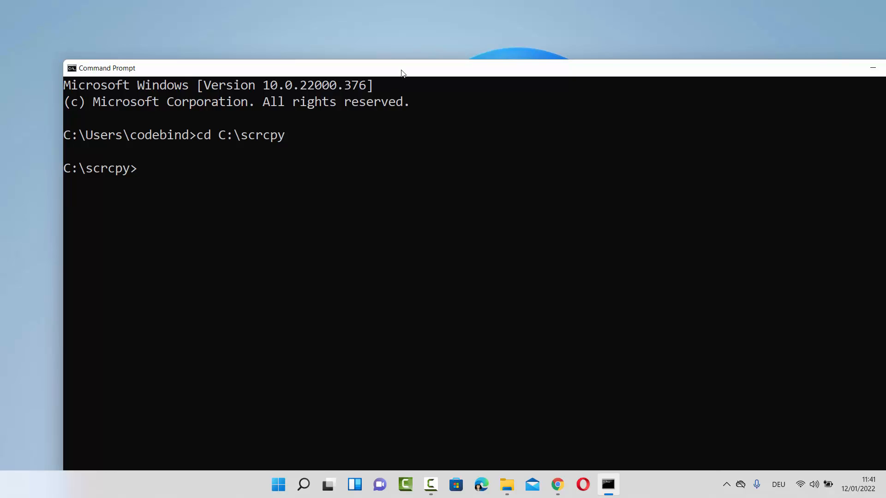
Step: Run scrcpy from C:\scrcpy to mirror the Redmi 6A, then close the mirror window
double_click(401, 73)
click(336, 129)
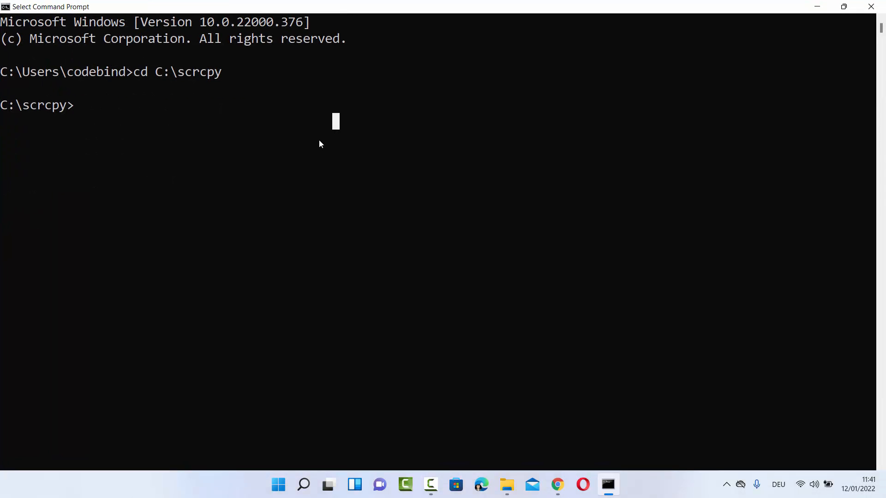
text(scr)
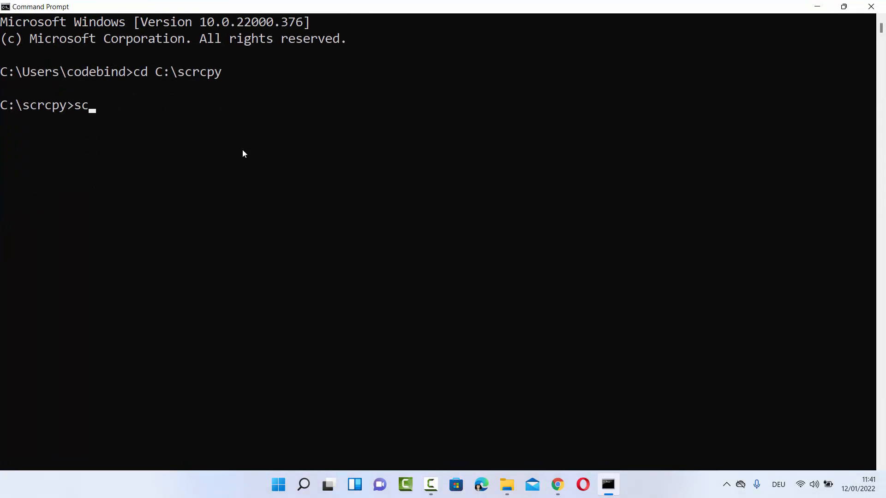
text(cpy.exe)
key(BackSpace)
key(BackSpace)
key(BackSpace)
key(BackSpace)
key(Return)
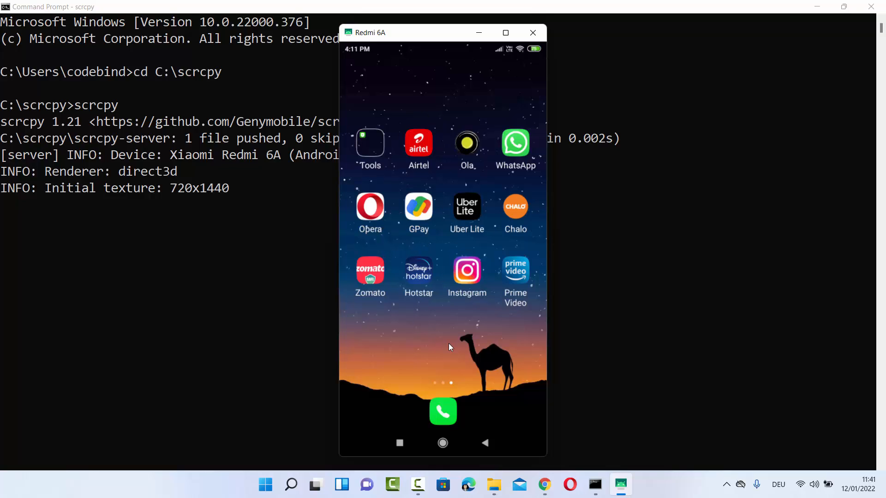
click(533, 34)
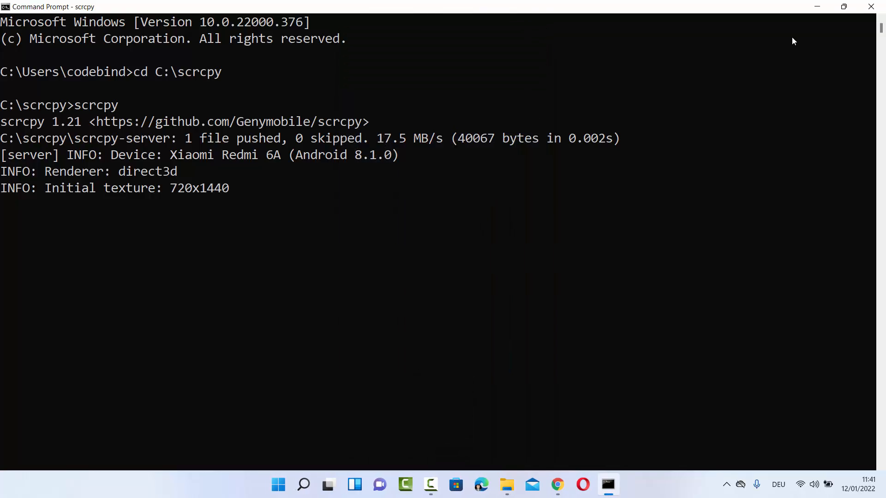
Step: Close the old prompt and open a fresh, maximized Command Prompt from search
click(871, 8)
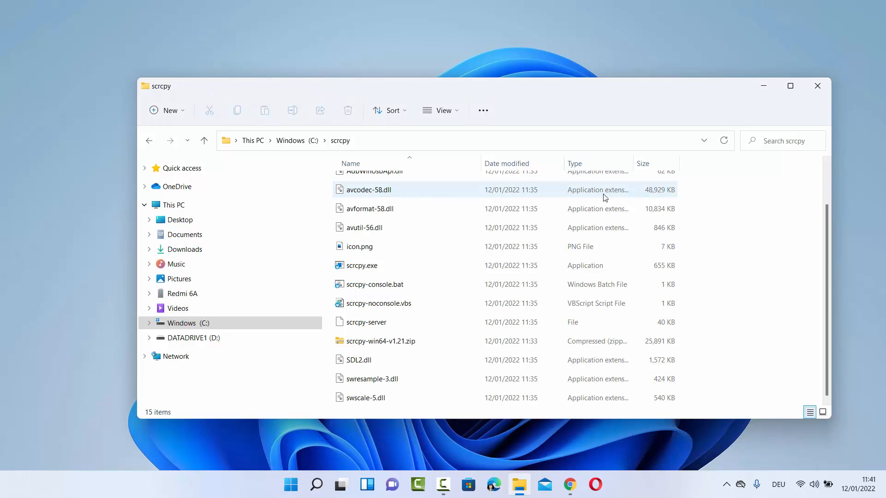
click(475, 141)
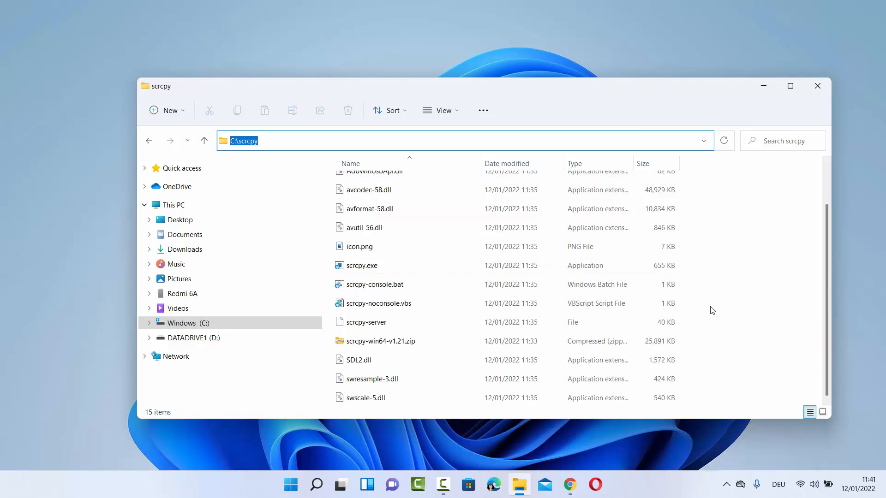
click(317, 484)
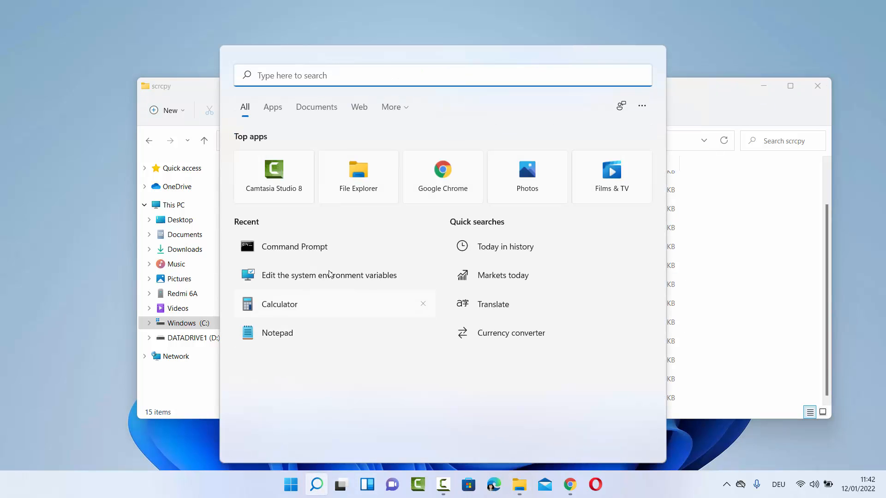
click(330, 248)
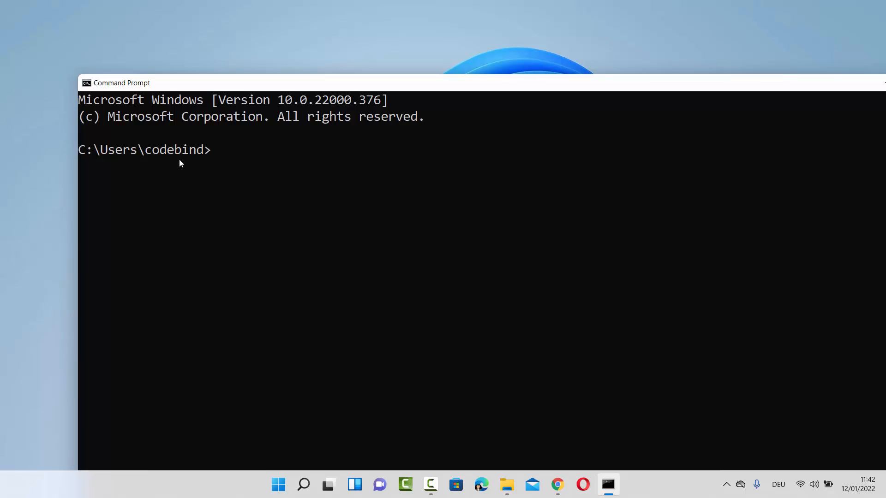
drag(358, 79, 458, 318)
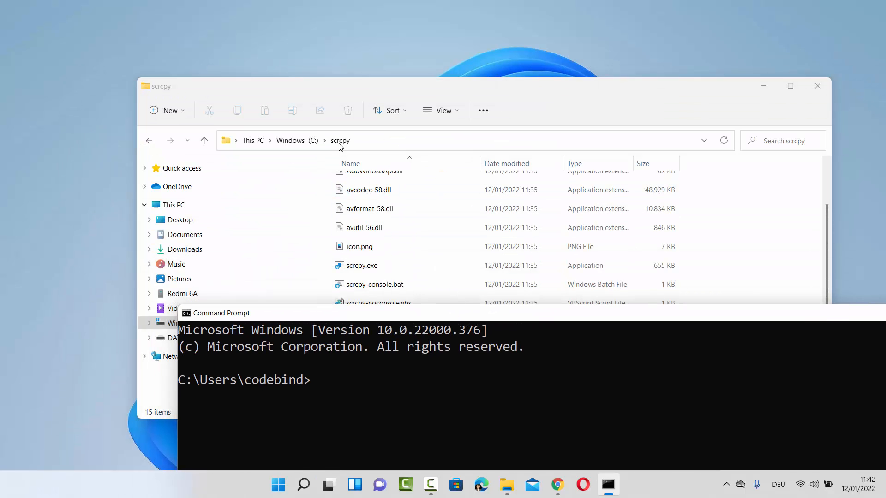
double_click(466, 316)
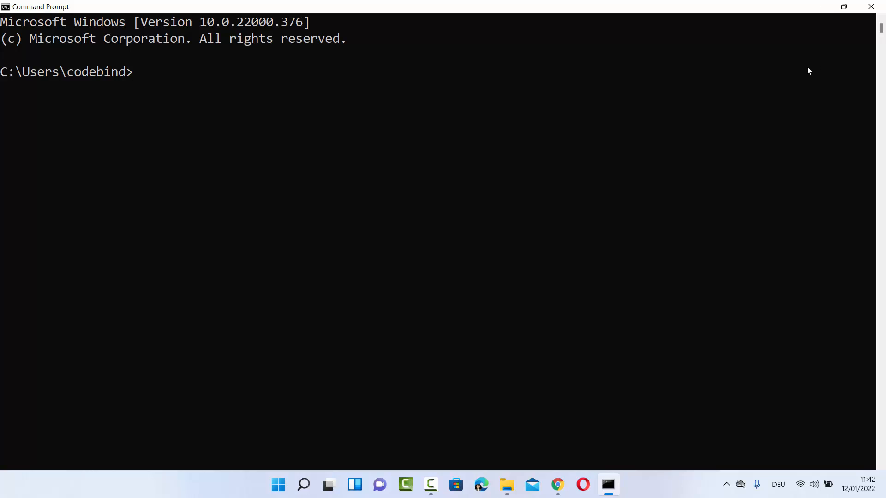
Step: Run scrcpy from the user folder, see it isn't recognized, and close the prompt
text(scrcpy)
key(Return)
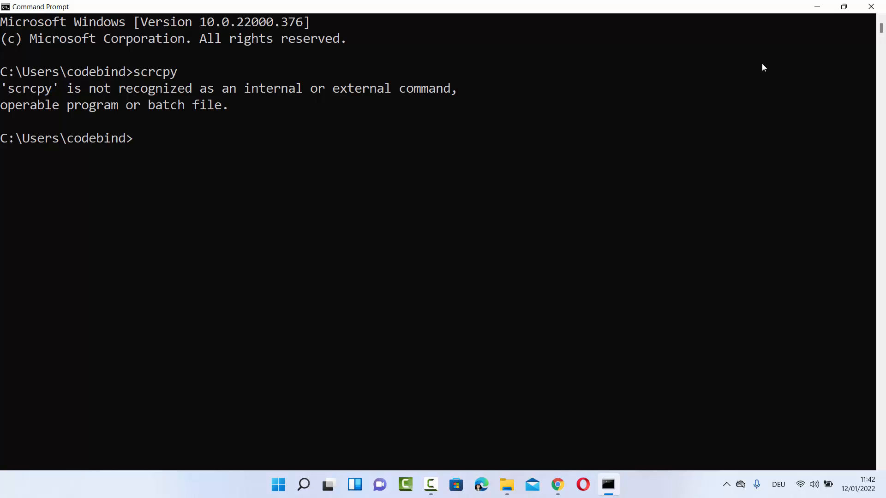
click(871, 9)
click(439, 145)
key(ctrl+c)
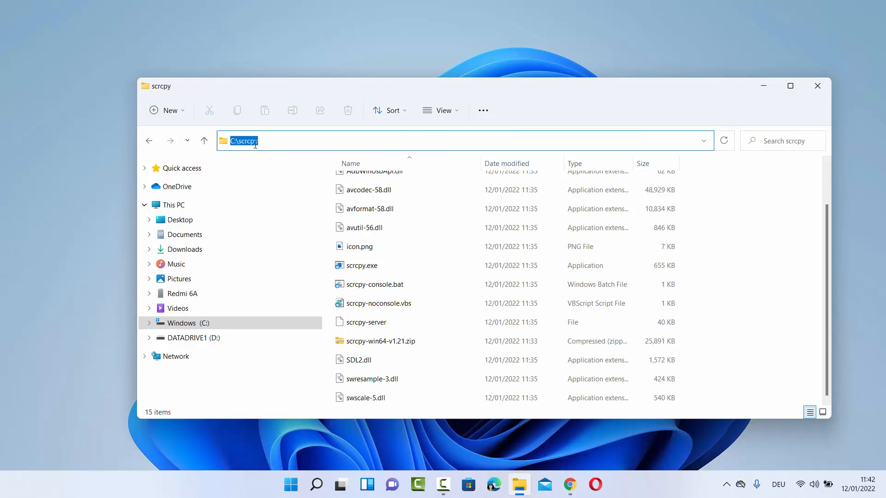
Step: Open the system Environment Variables list via 'environ' search and select the system Path variable
click(317, 485)
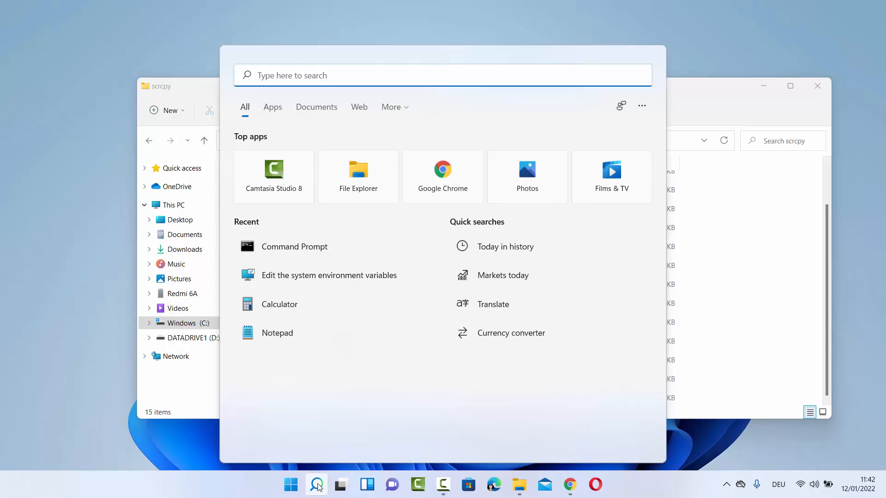
text(en)
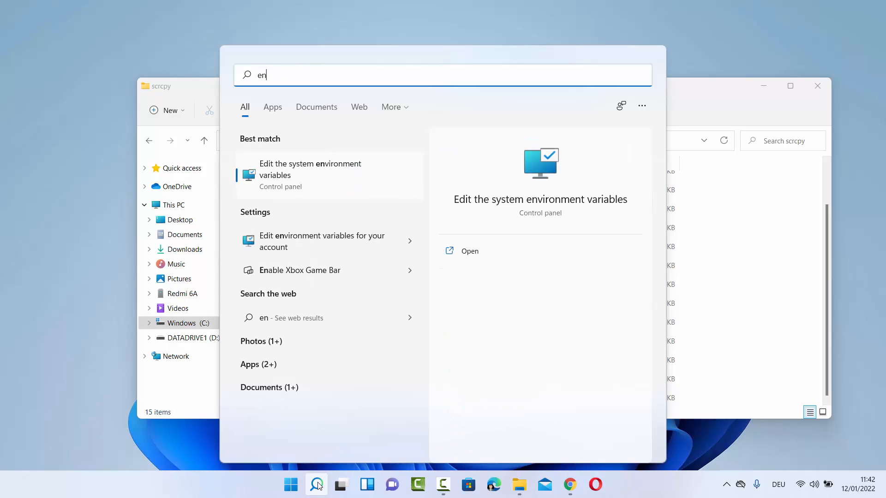
text(viron)
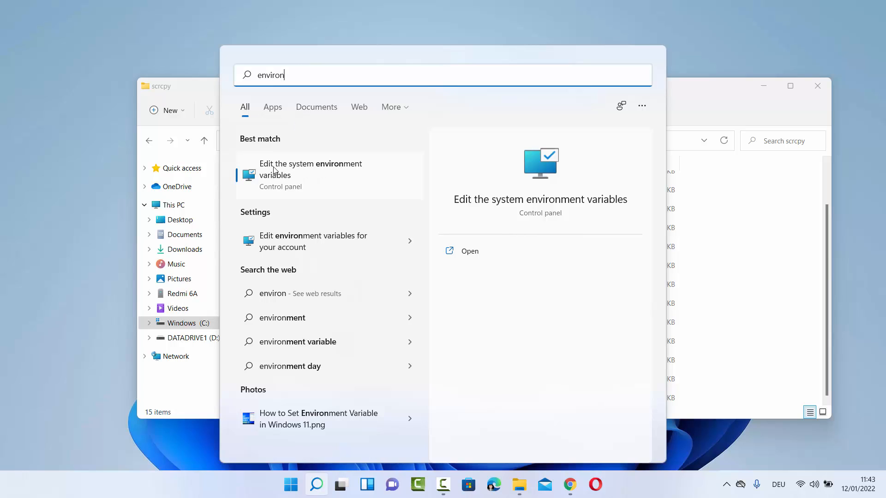
click(313, 172)
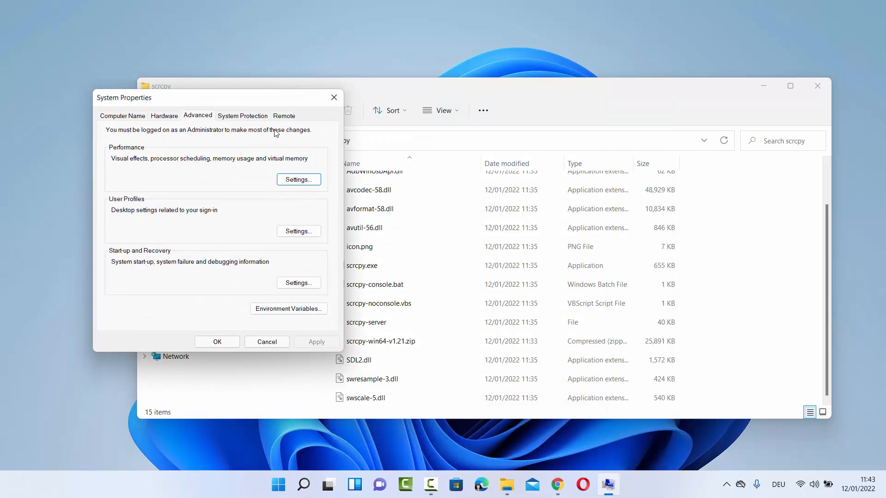
drag(287, 106, 511, 99)
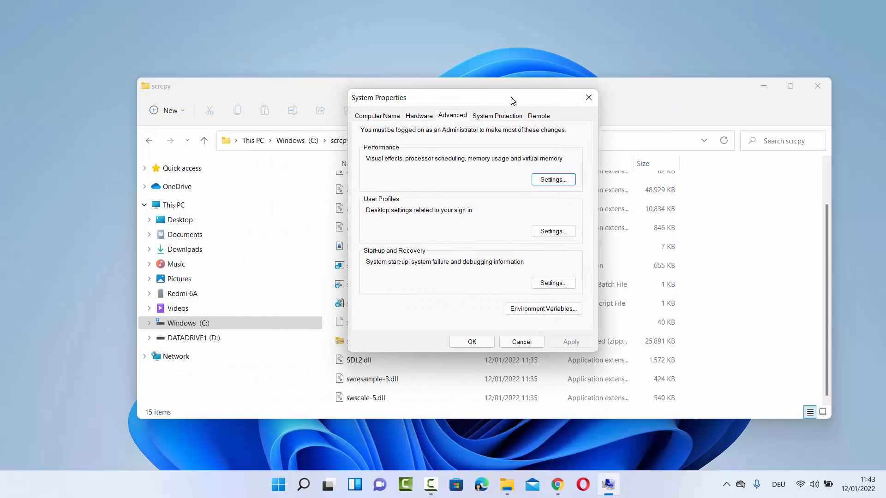
click(526, 310)
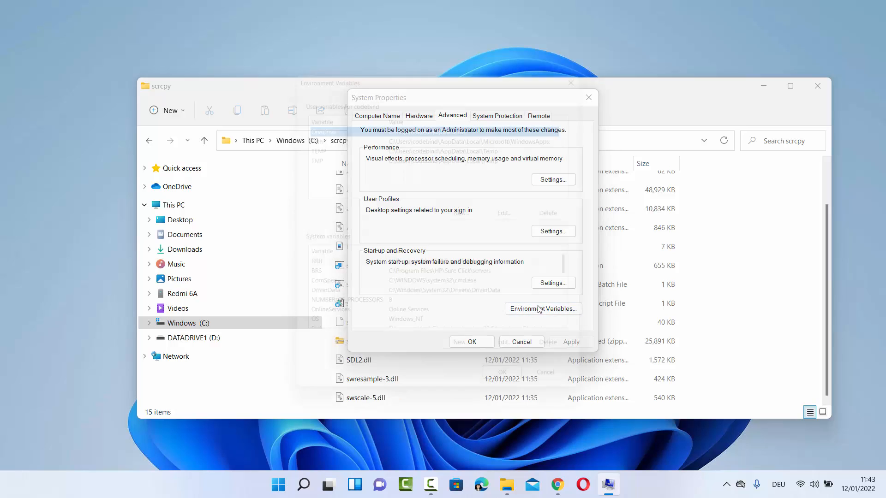
scroll(533, 305, down, 1)
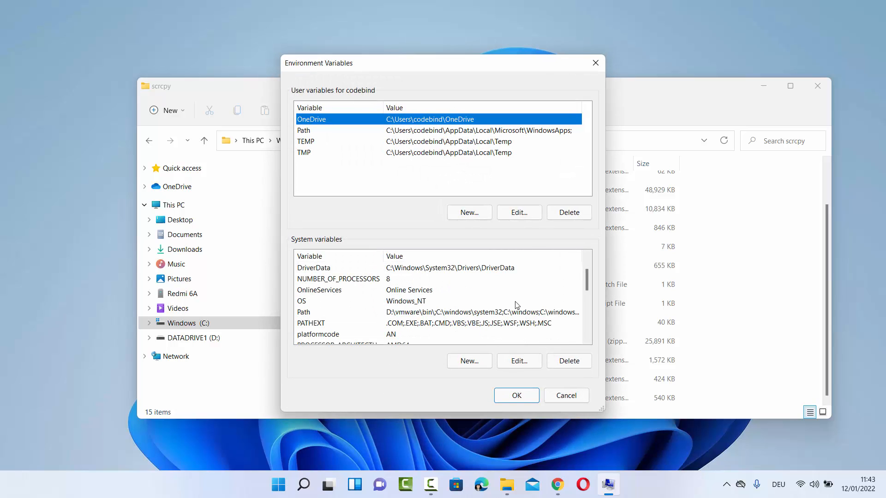
click(366, 312)
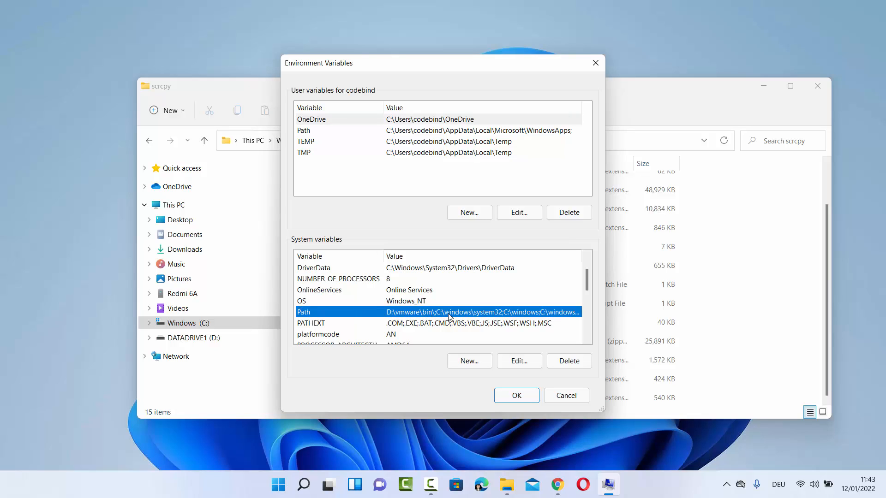
Step: Add C:\scrcpy as a new Path entry and confirm all three dialogs with OK
click(518, 362)
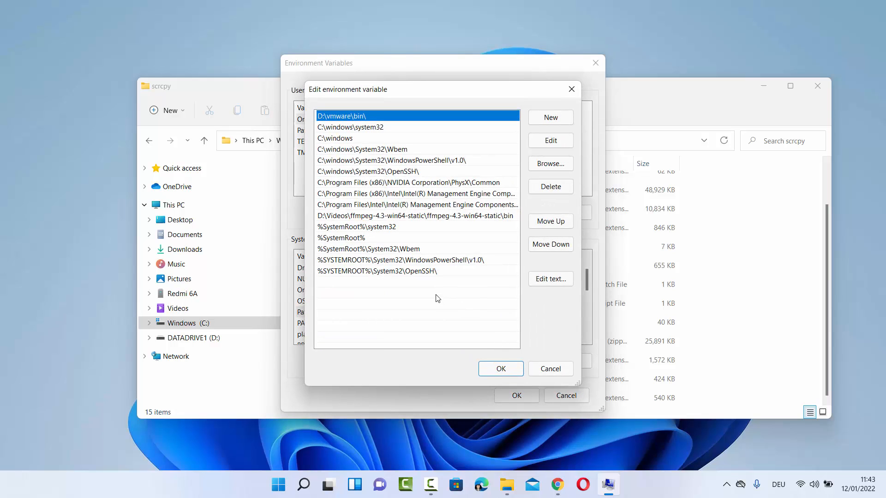
click(414, 289)
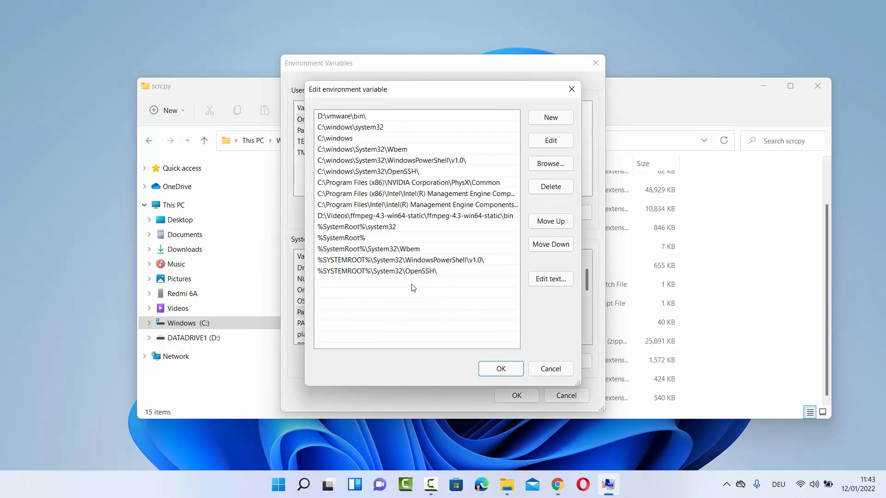
double_click(353, 286)
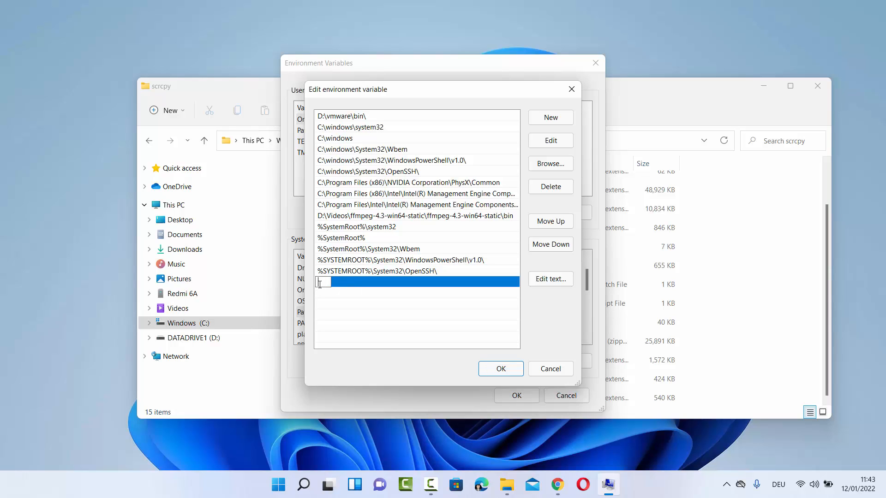
key(ctrl+v)
key(Return)
click(492, 368)
click(516, 396)
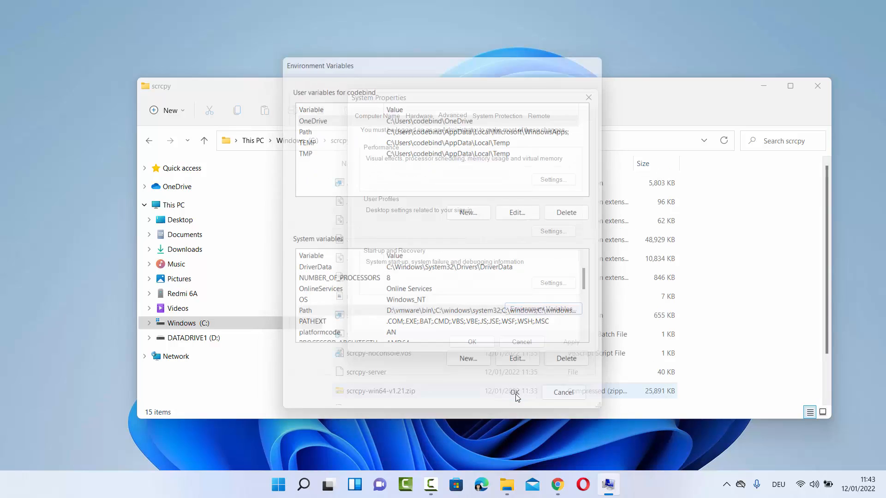
click(473, 342)
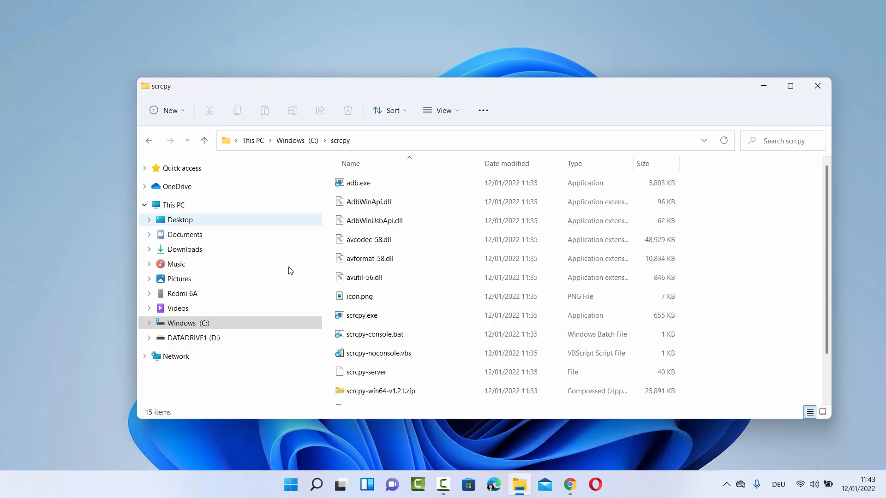
Step: In a new maximized Command Prompt, run scrcpy and unlock the mirrored phone with its PIN
click(316, 484)
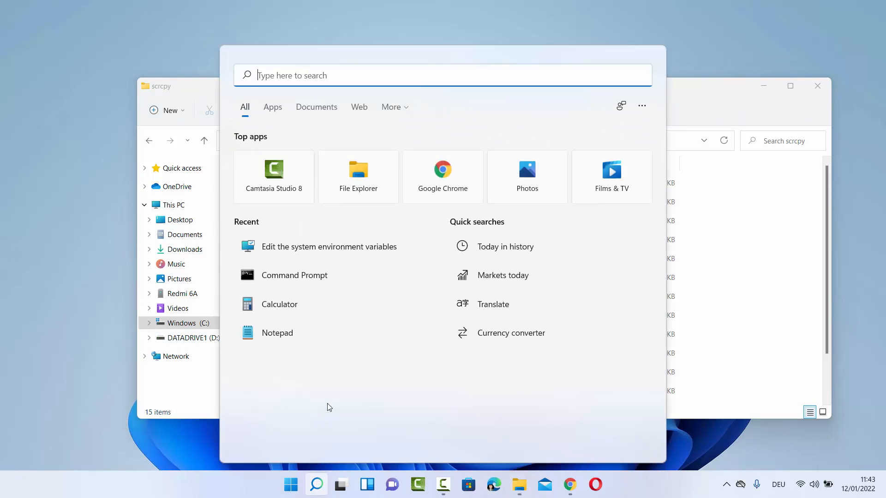
click(306, 276)
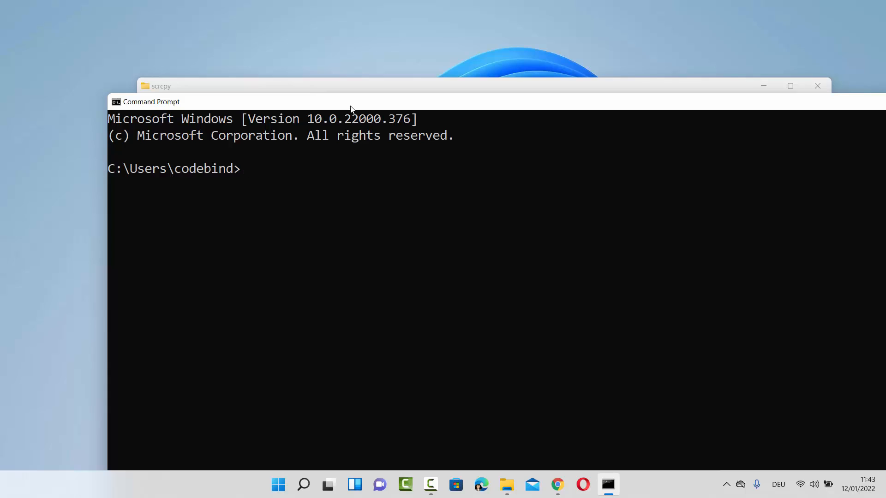
double_click(350, 106)
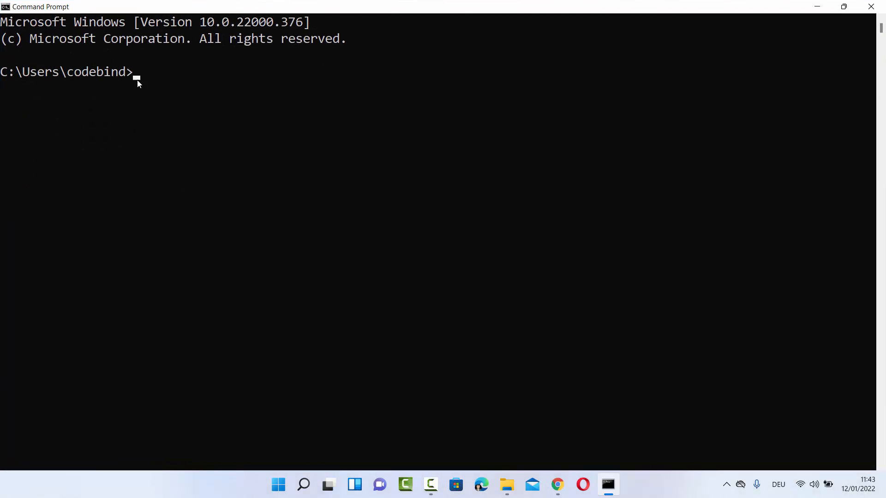
click(195, 89)
key(Return)
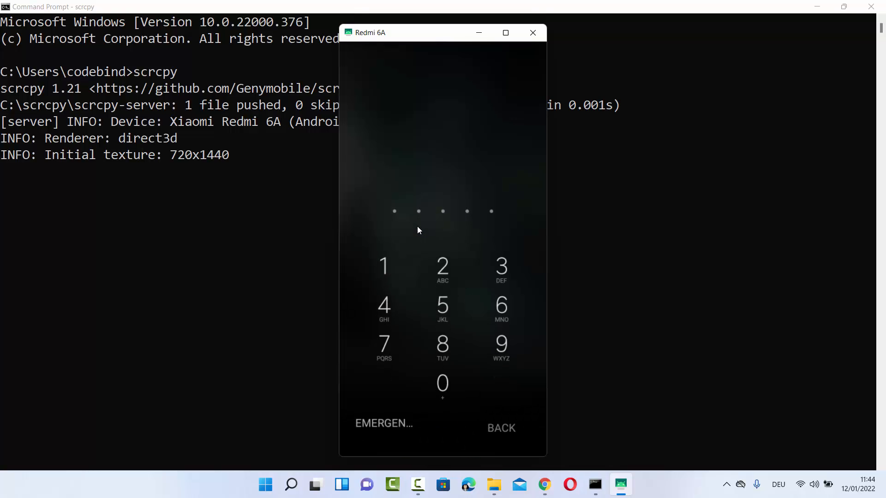
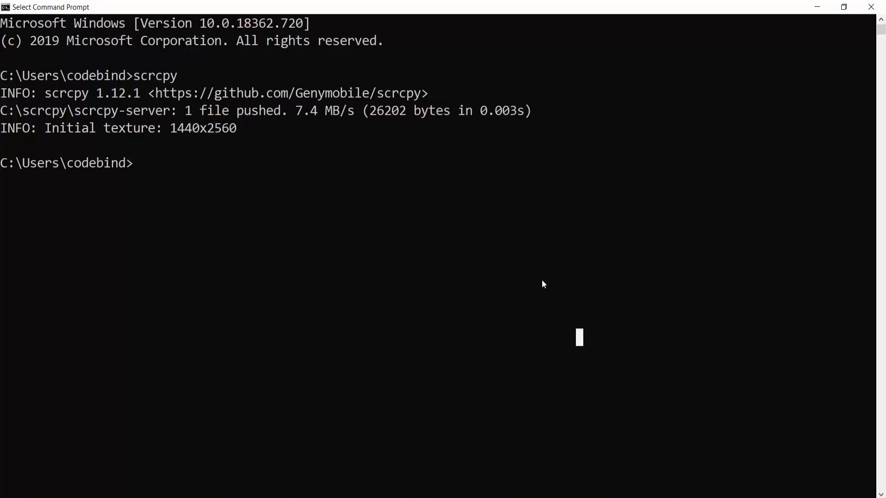
Step: Run scrcpy again from the user folder to mirror the Redmi 6A home screen
click(136, 165)
text(s)
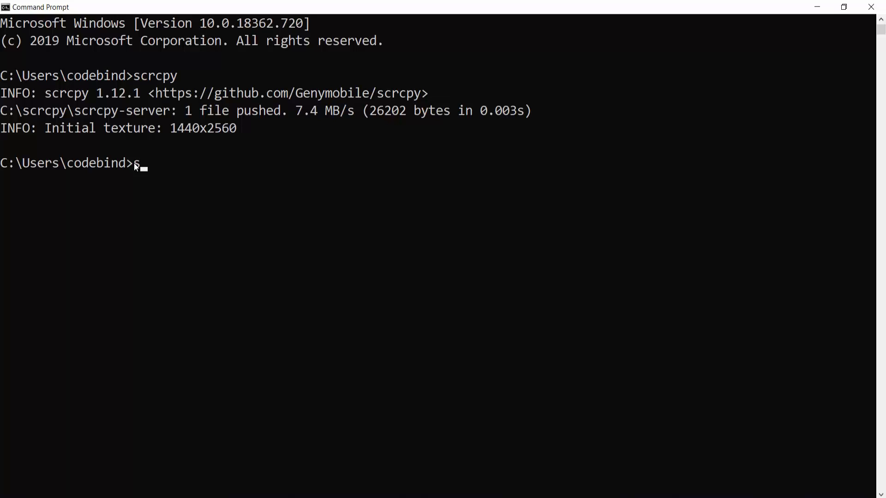
text(crcpy)
key(Return)
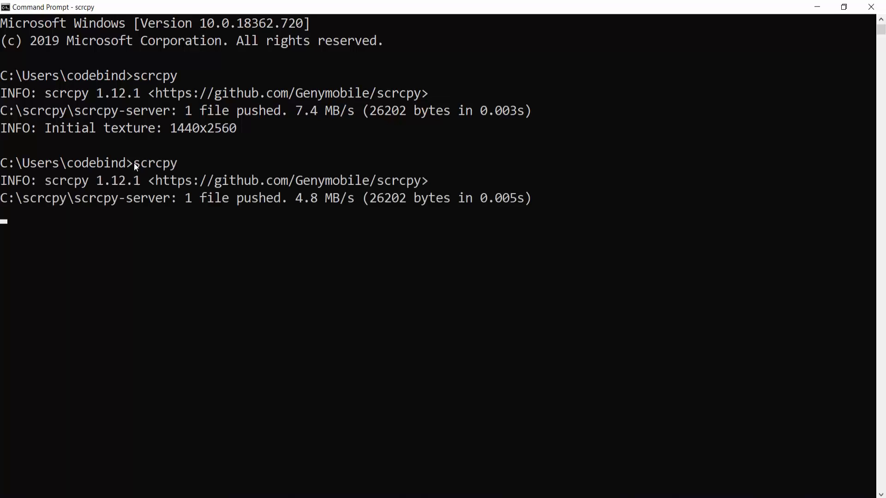